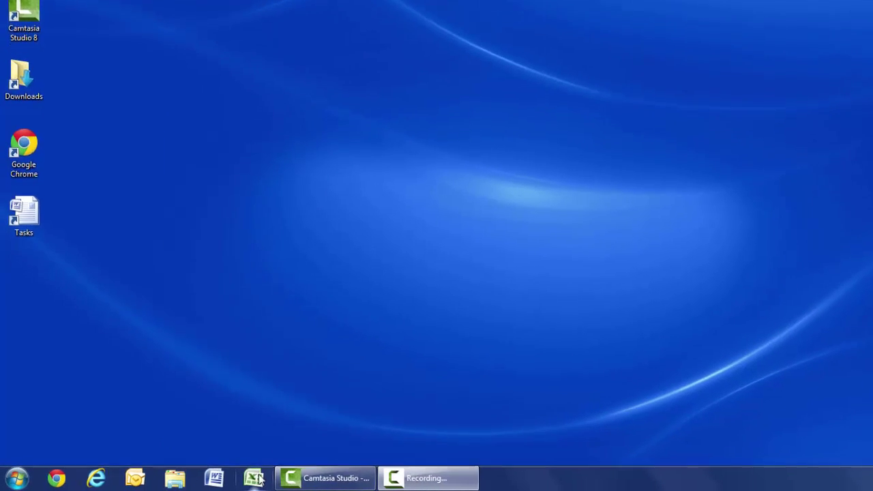
Step: Open Excel and enter the title "Monthly Commission 2014" in cell A1 of the blank workbook
click(273, 478)
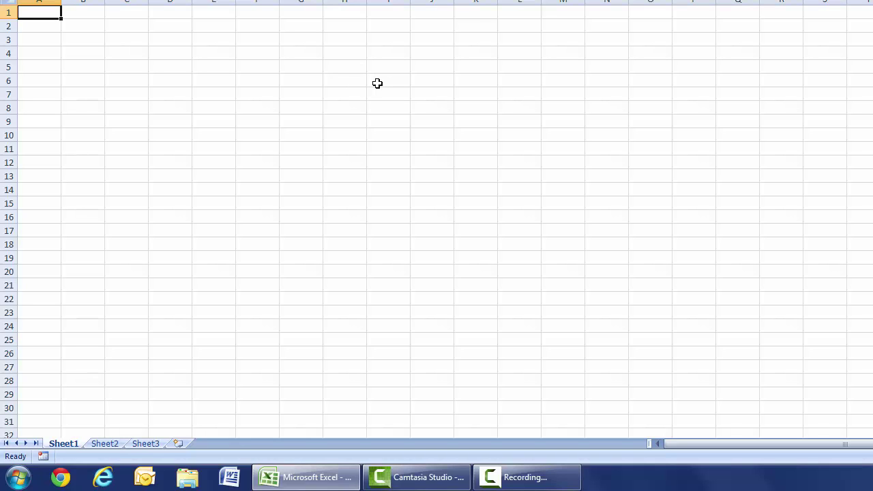
text(C)
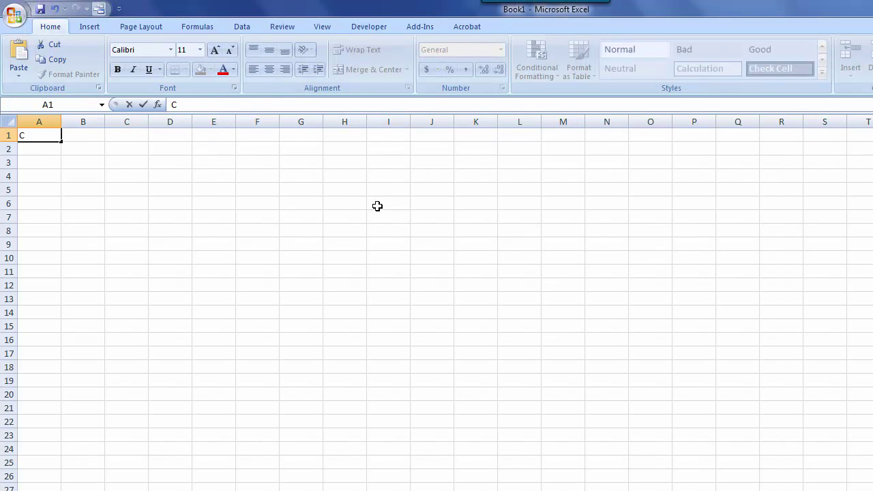
key(BackSpace)
text(Co)
key(BackSpace)
key(BackSpace)
text(Monthly Commission)
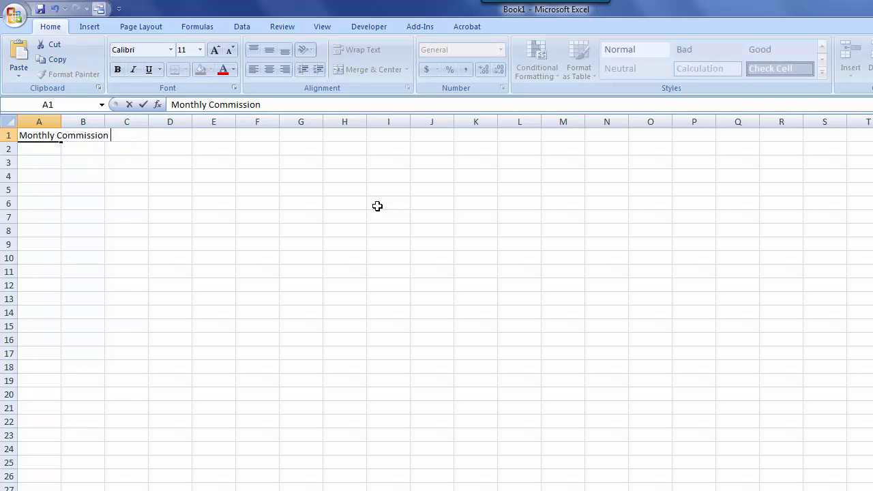
text( 2014)
key(Return)
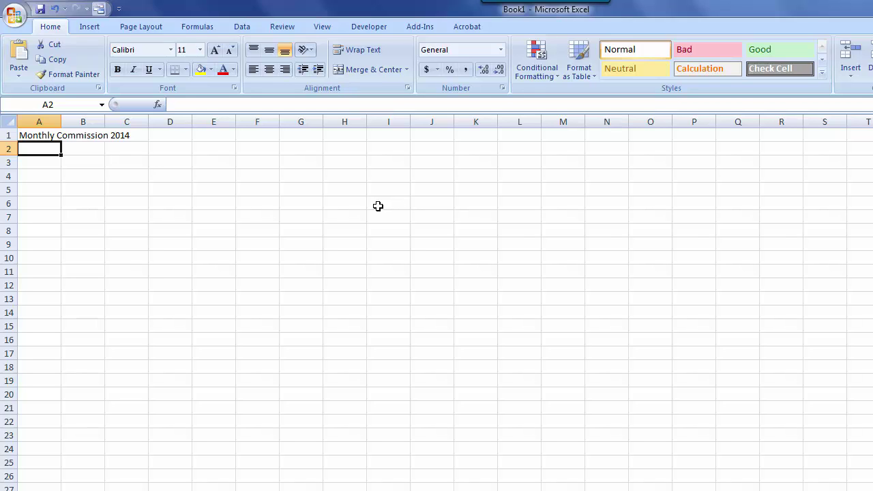
Step: Enter the column headings "Month" in cell A2 and "Revenue" in cell B2
text(M)
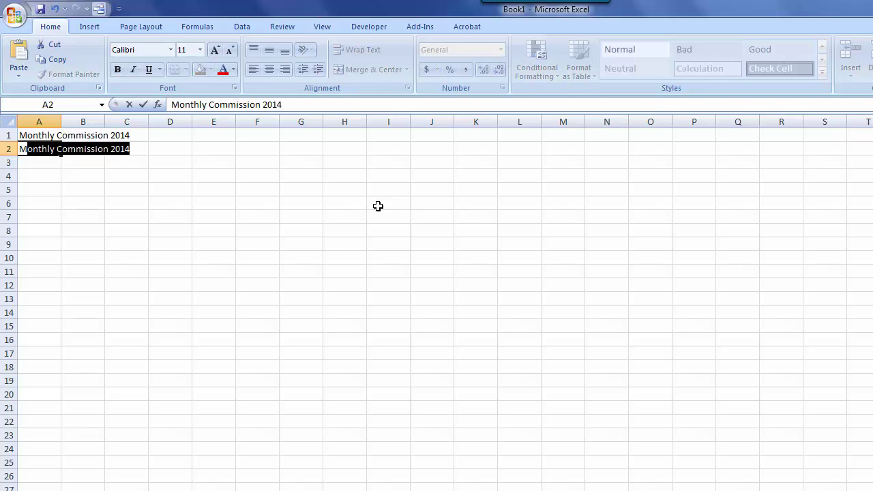
text(o)
text(nth)
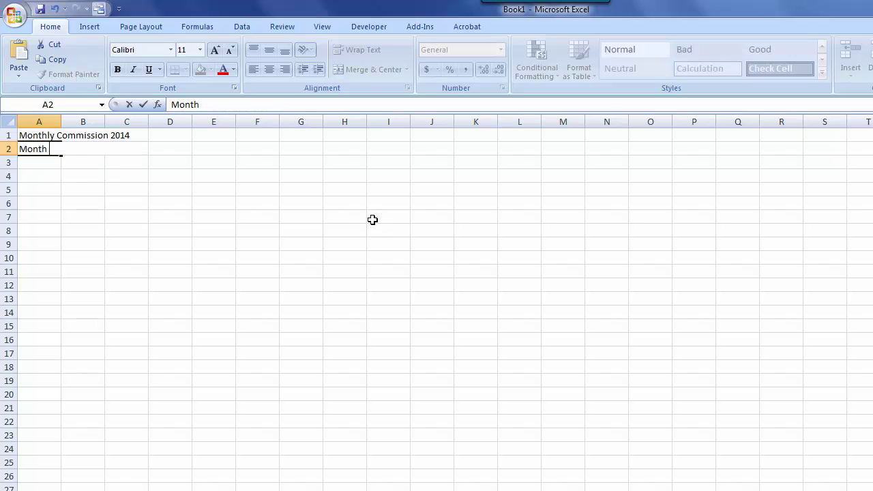
key(Return)
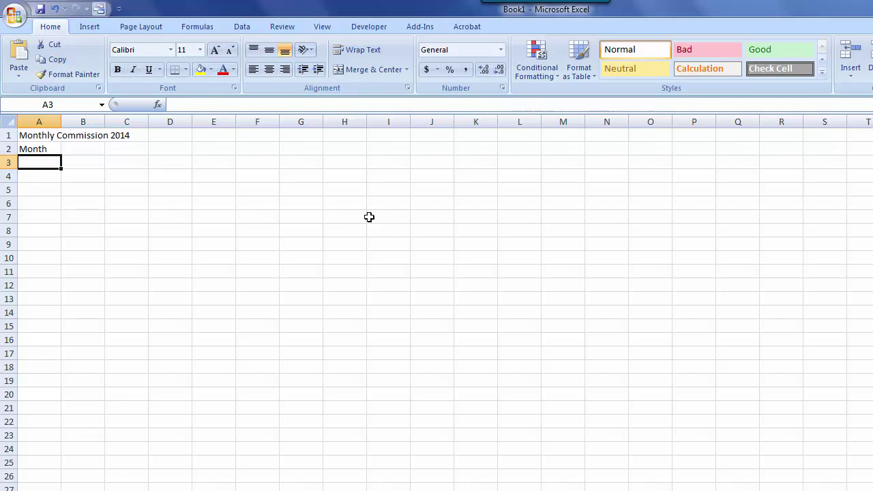
key(Up)
key(Right)
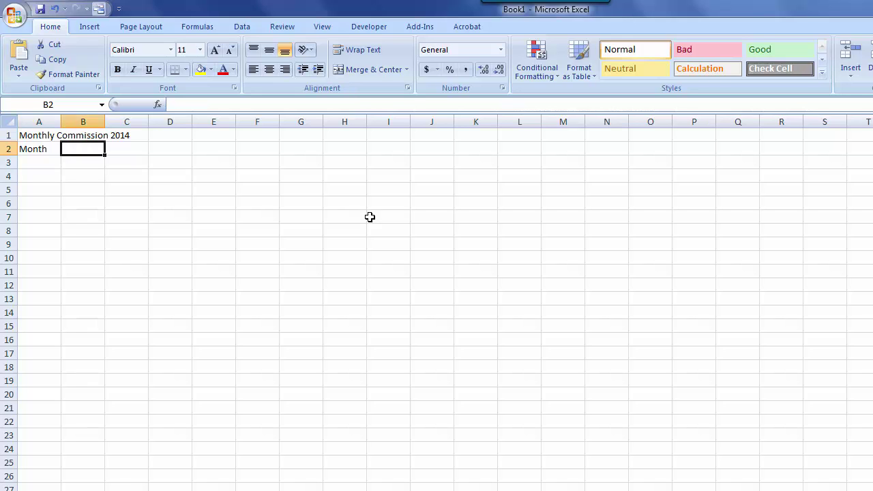
text(Revenue)
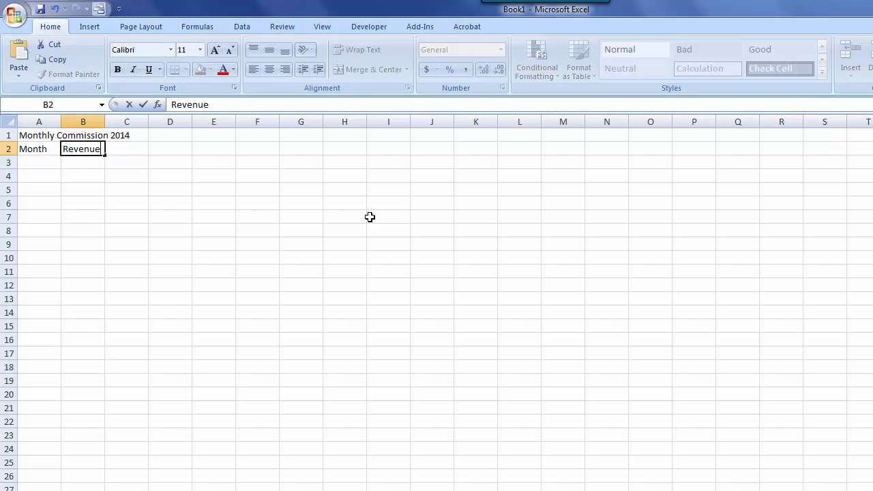
Step: Add the headings "Commission %" in cell C2 and "Commission Amount" in cell D2
key(Tab)
text(Co)
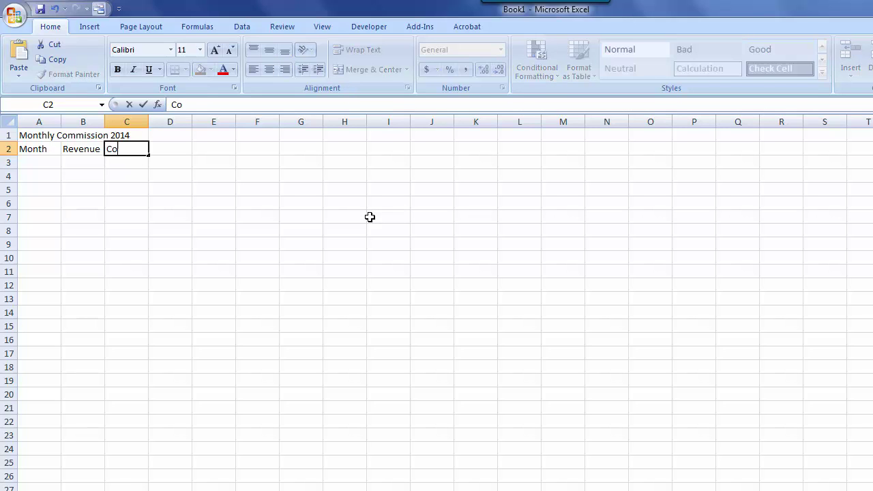
text(mmission %)
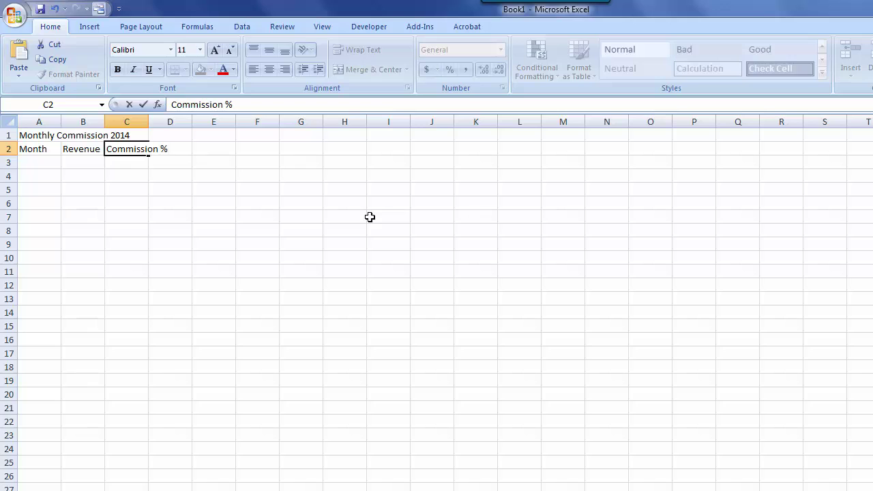
key(Return)
key(Up)
key(Right)
key(Right)
key(Right)
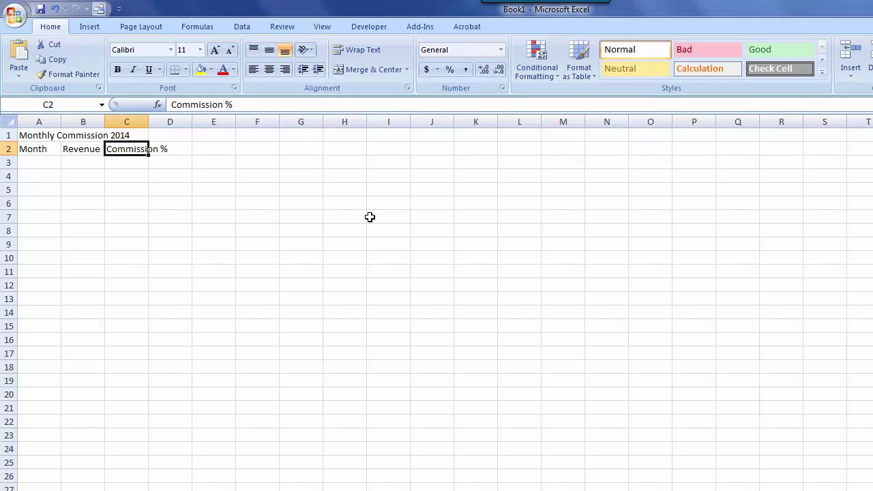
text(Co)
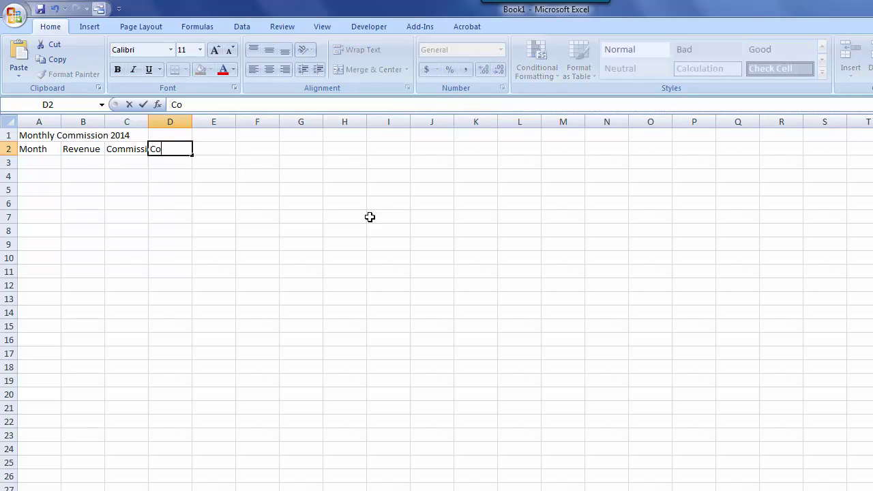
text(mmission Amount)
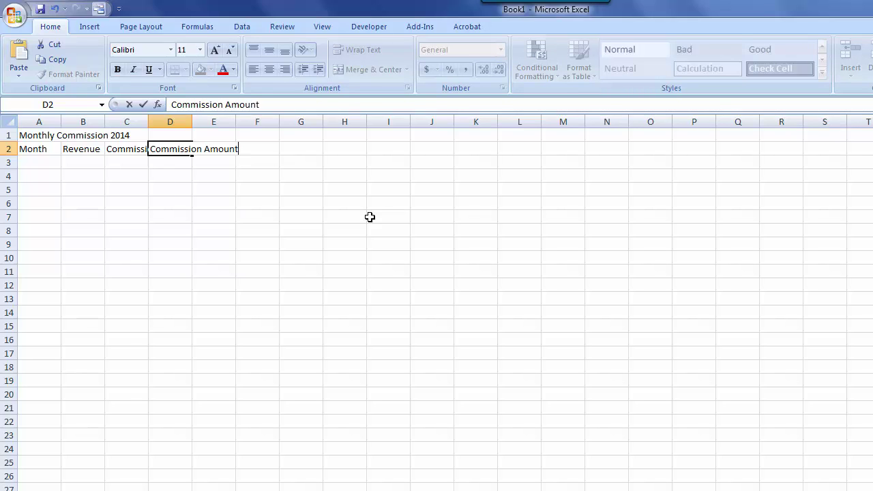
key(Return)
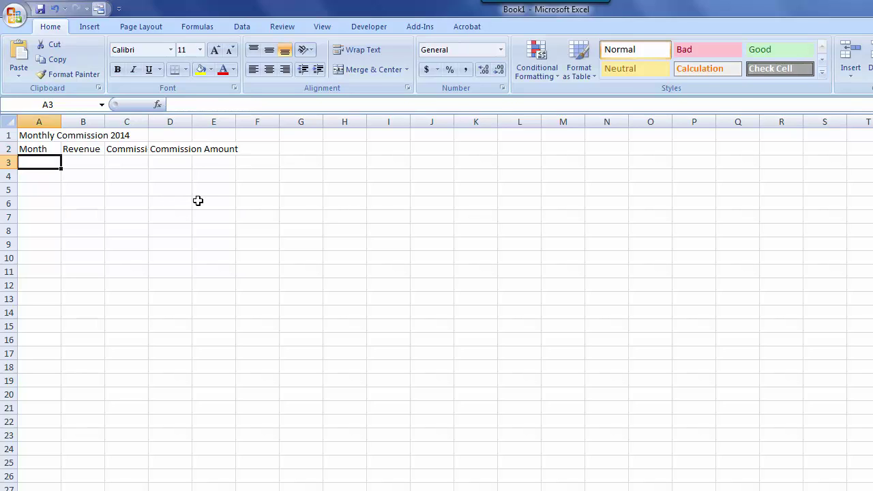
Step: Widen columns A through D together to a width of about 14.14 (104 pixels)
click(140, 149)
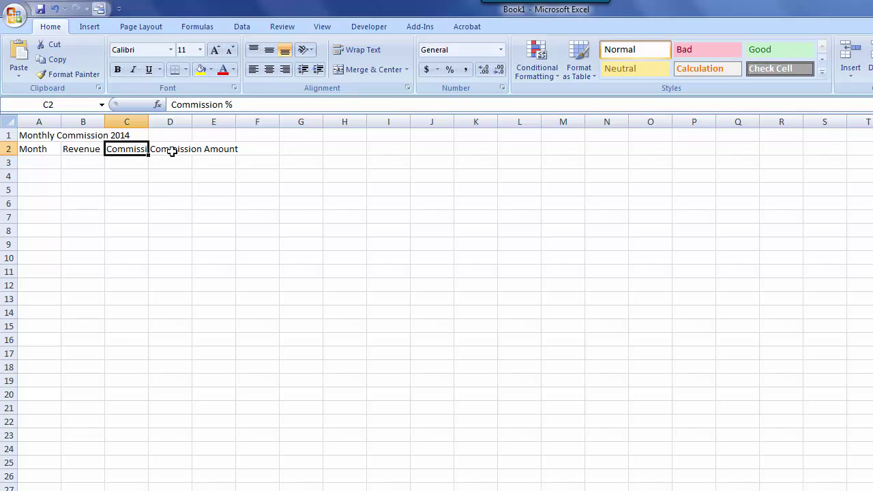
click(164, 198)
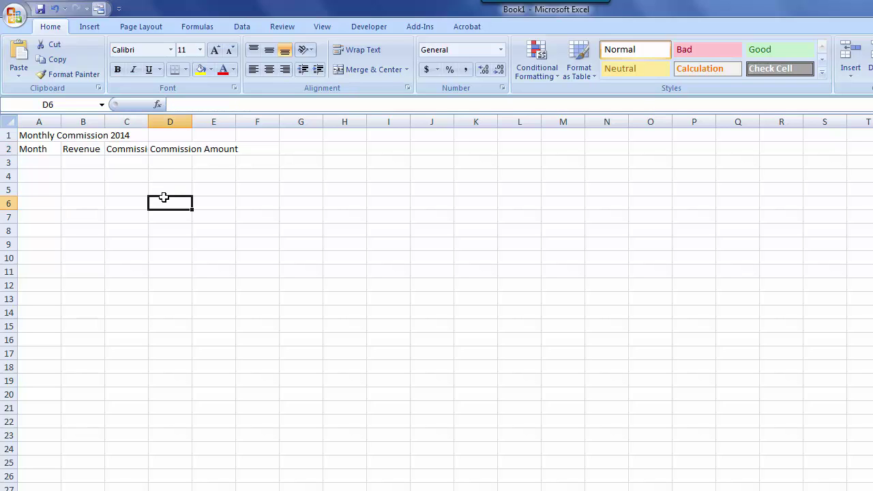
click(41, 120)
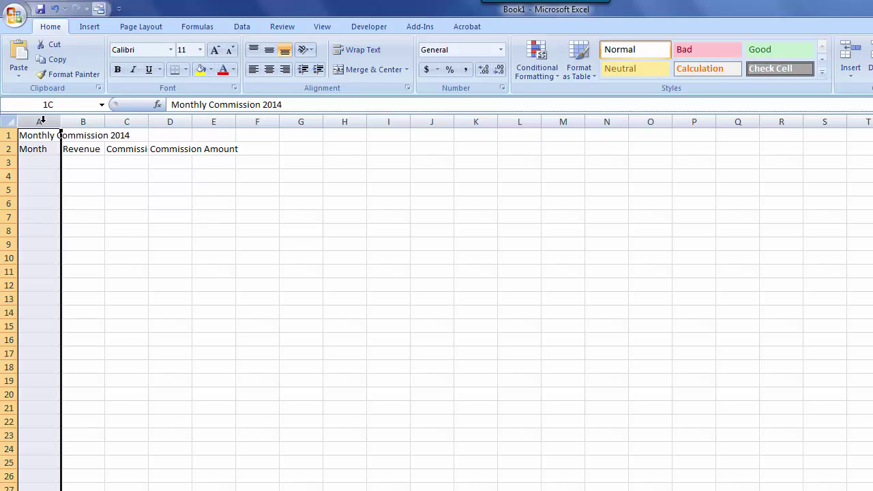
drag(42, 120, 171, 120)
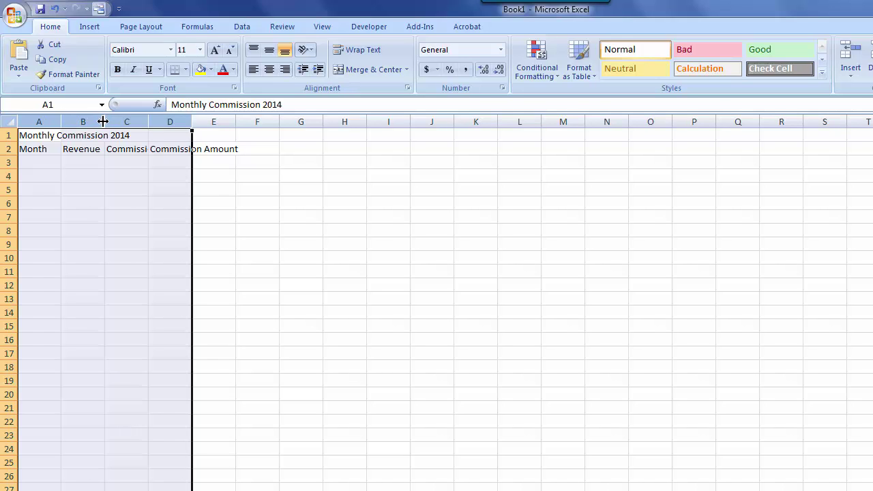
drag(103, 121, 130, 121)
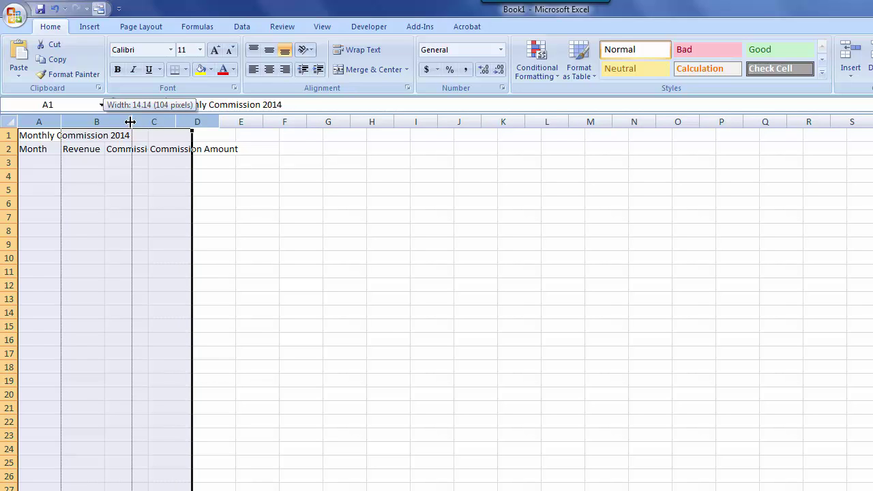
drag(130, 121, 130, 121)
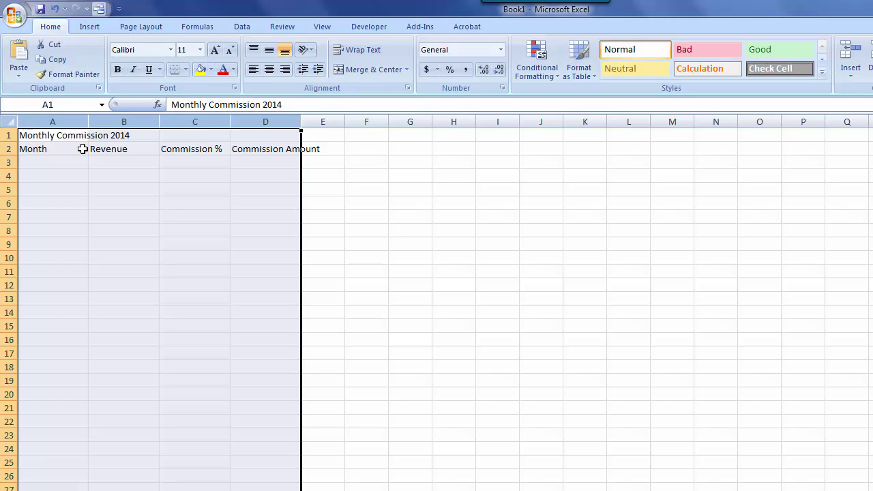
click(123, 163)
Step: Auto-fit the width of column D to its "Commission Amount" heading
click(49, 149)
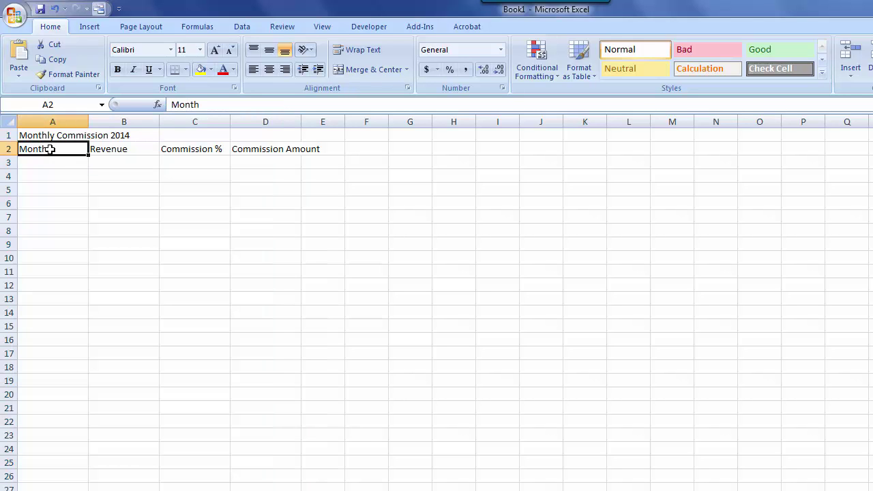
click(282, 148)
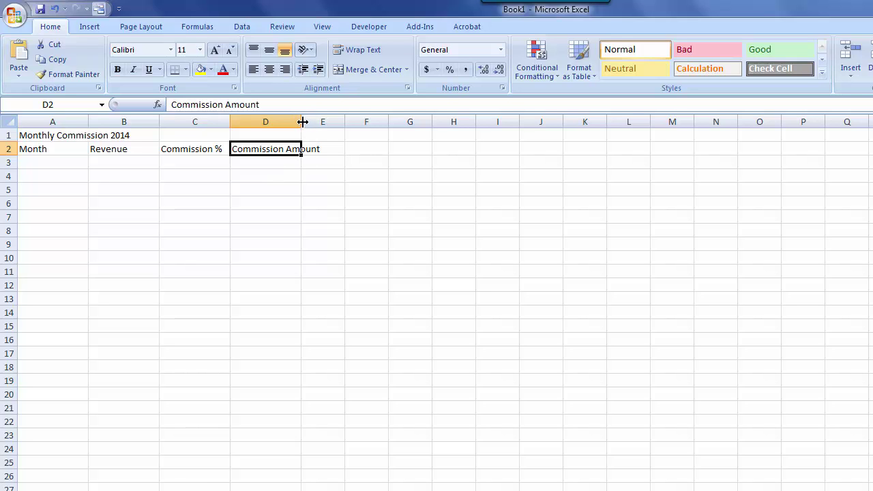
double_click(301, 120)
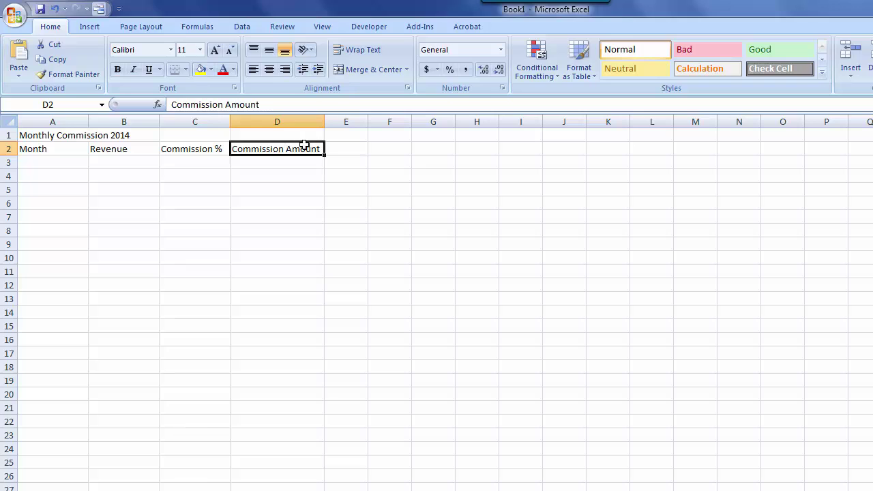
click(274, 165)
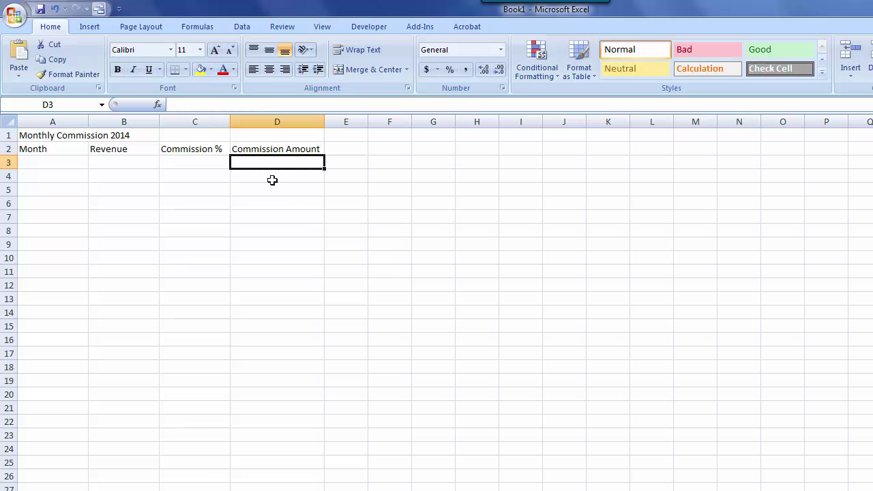
click(287, 149)
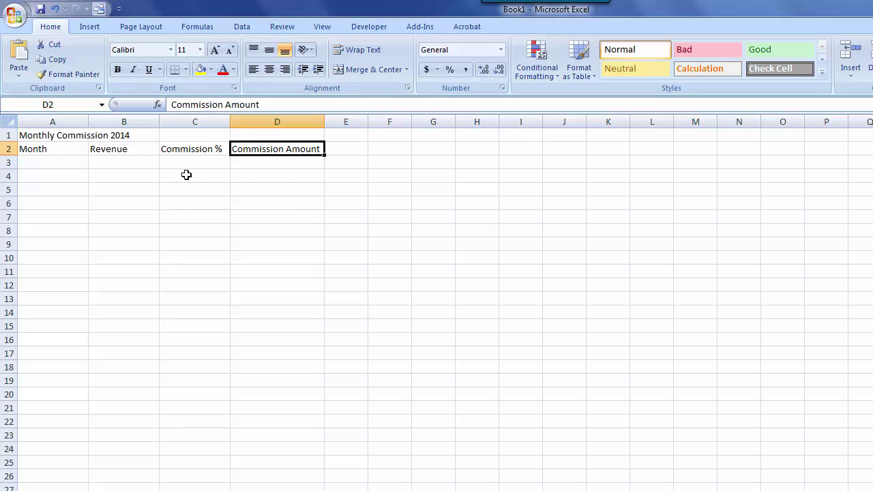
Step: Centre the column headings in cells A2 through D2 and make them bold
click(38, 149)
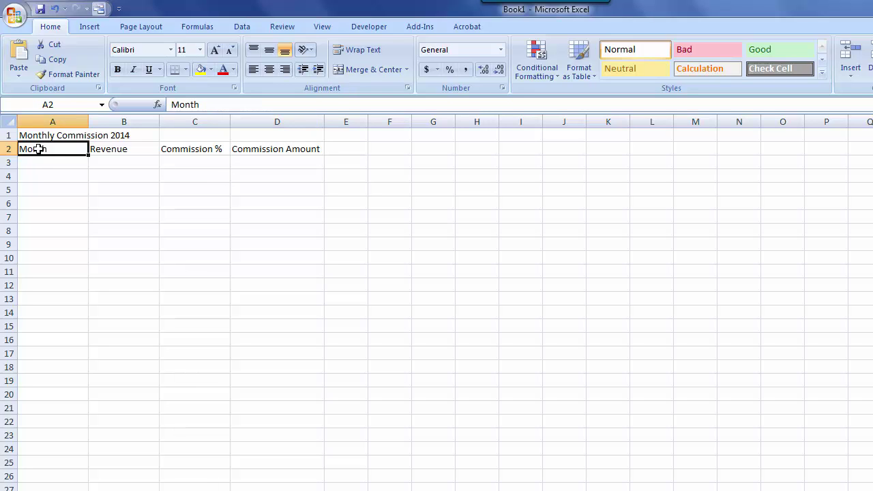
drag(38, 149, 261, 152)
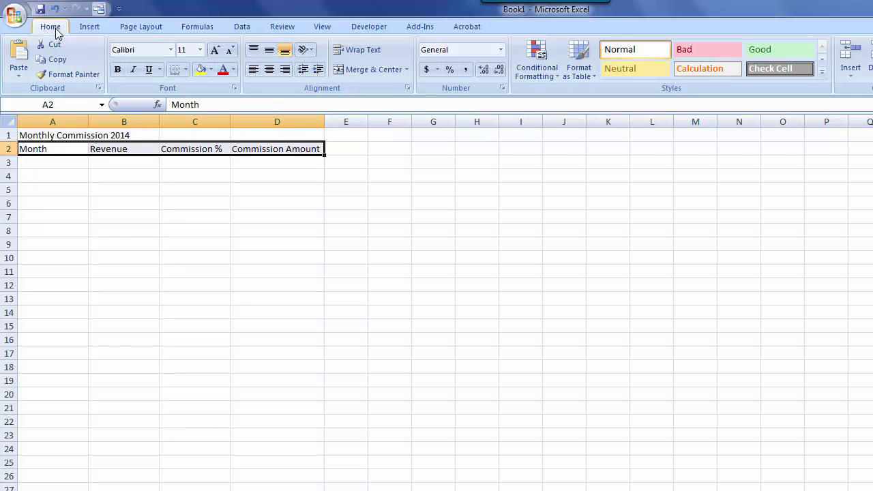
click(88, 26)
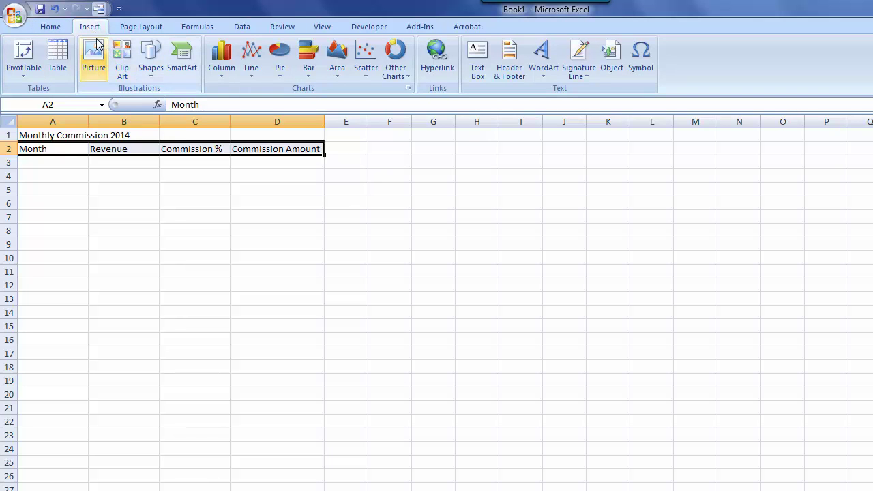
click(52, 28)
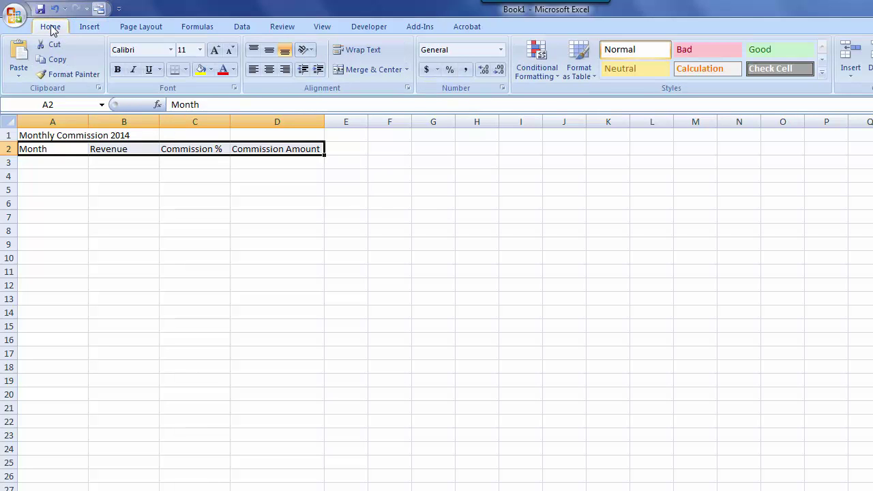
click(270, 70)
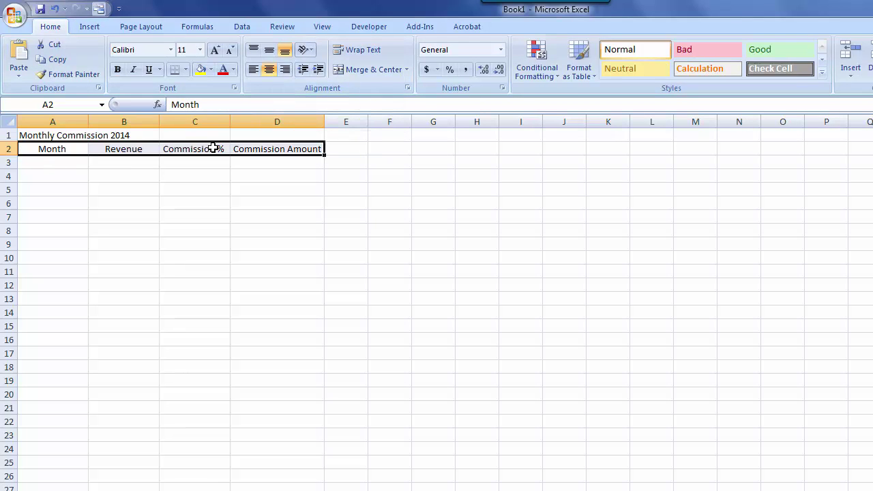
click(118, 71)
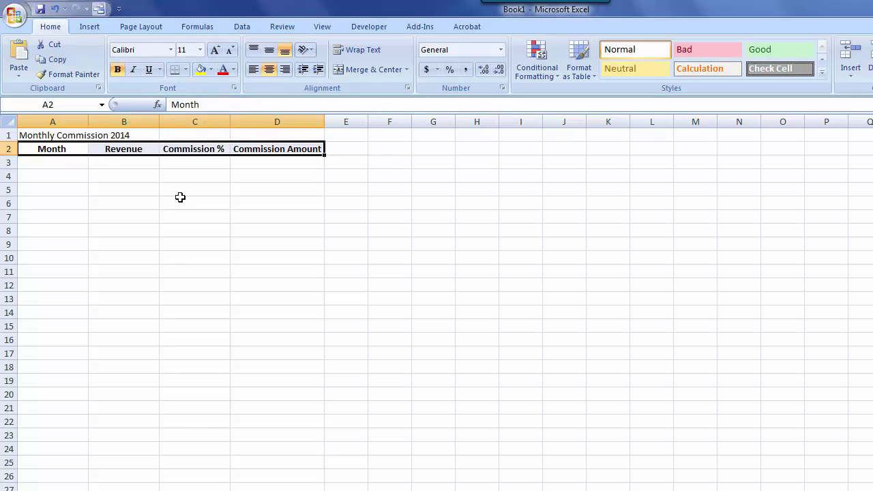
click(126, 183)
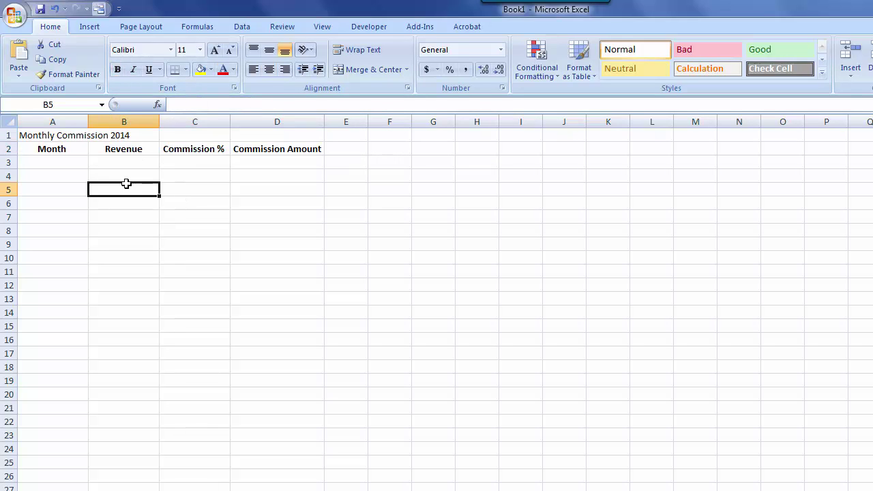
Step: Merge and centre the "Monthly Commission 2014" title across cells A1 through D1
click(53, 136)
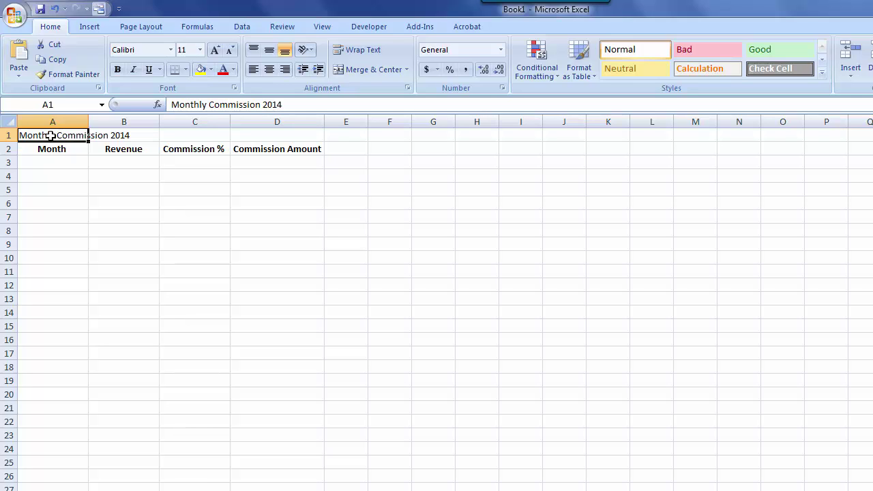
drag(51, 136, 259, 135)
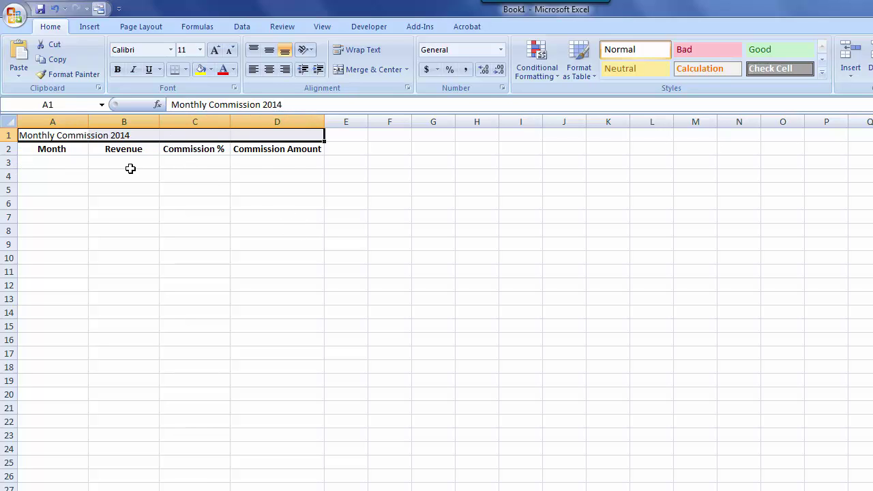
click(367, 71)
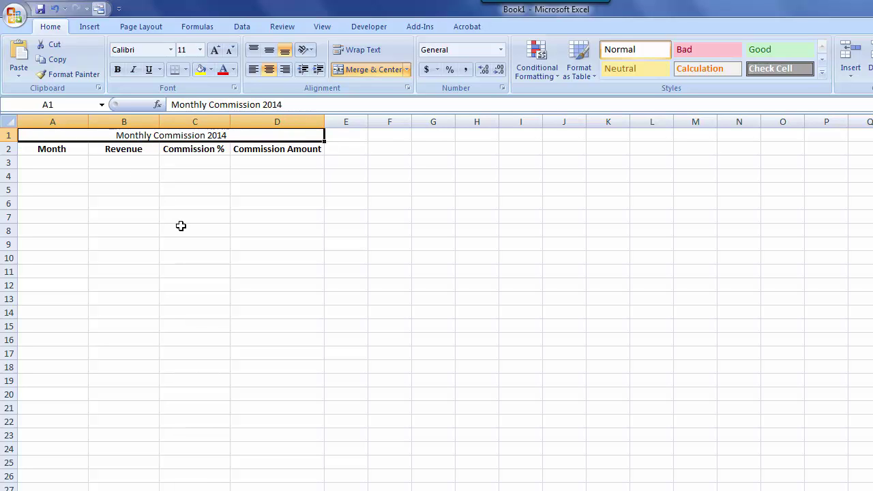
click(153, 176)
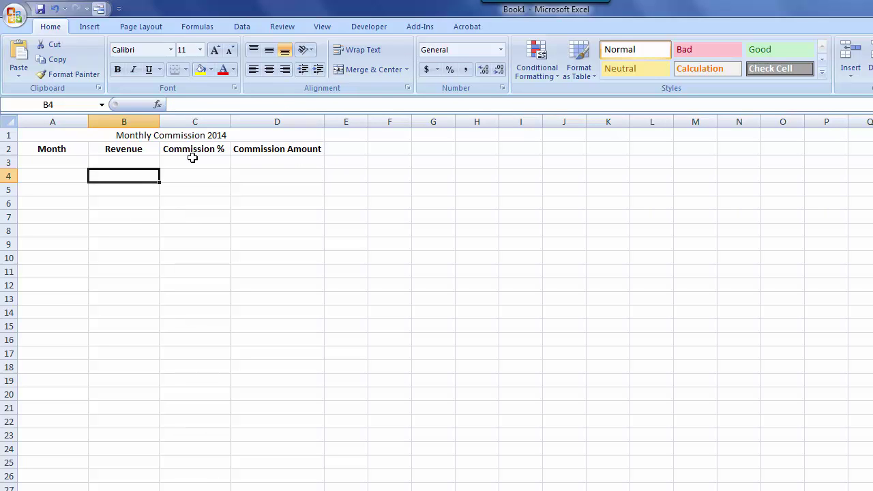
Step: Make the "Monthly Commission 2014" title bold and set its font size to 22
click(170, 136)
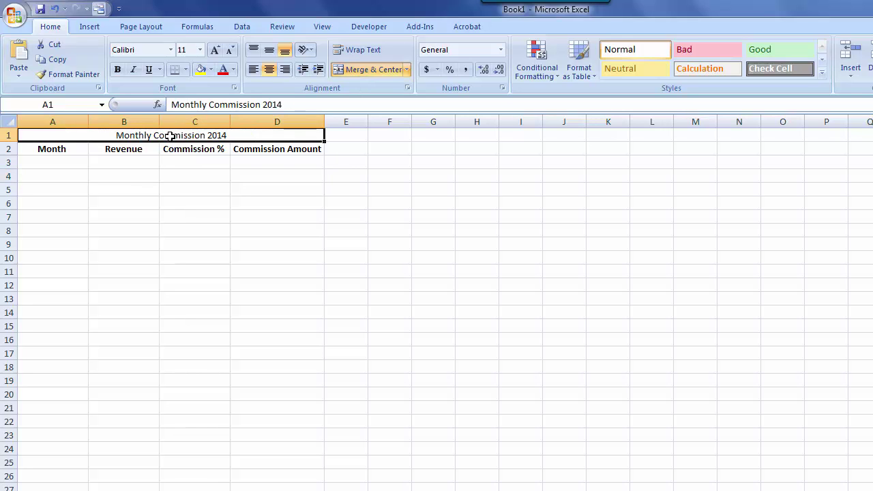
click(118, 69)
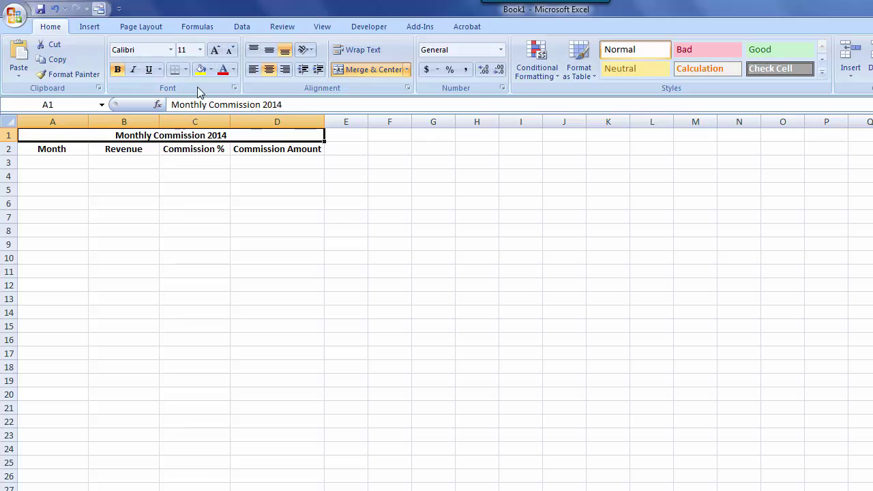
click(200, 51)
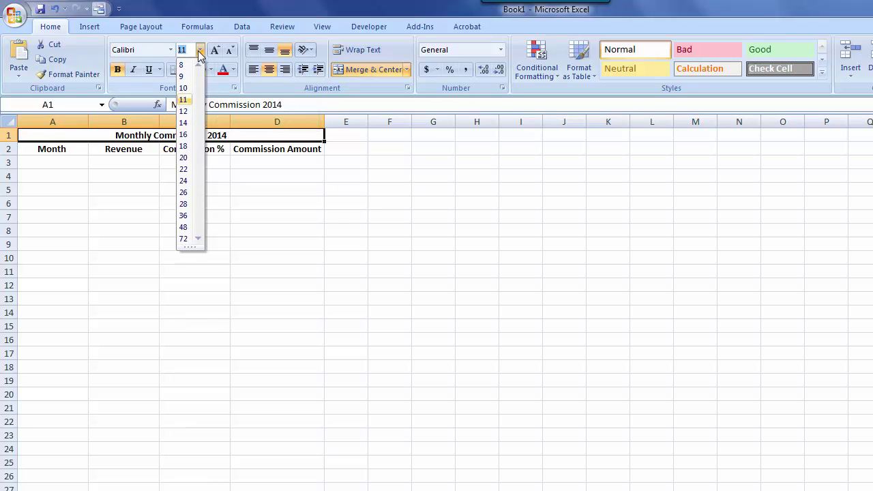
click(188, 169)
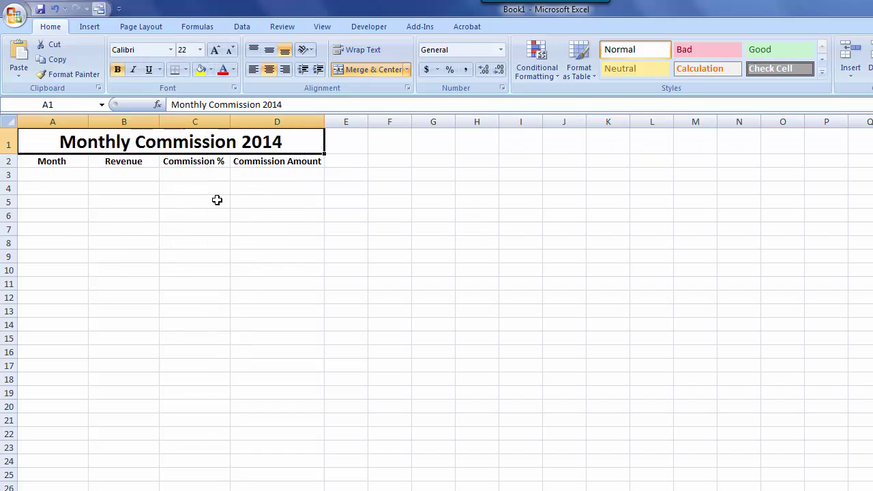
click(172, 177)
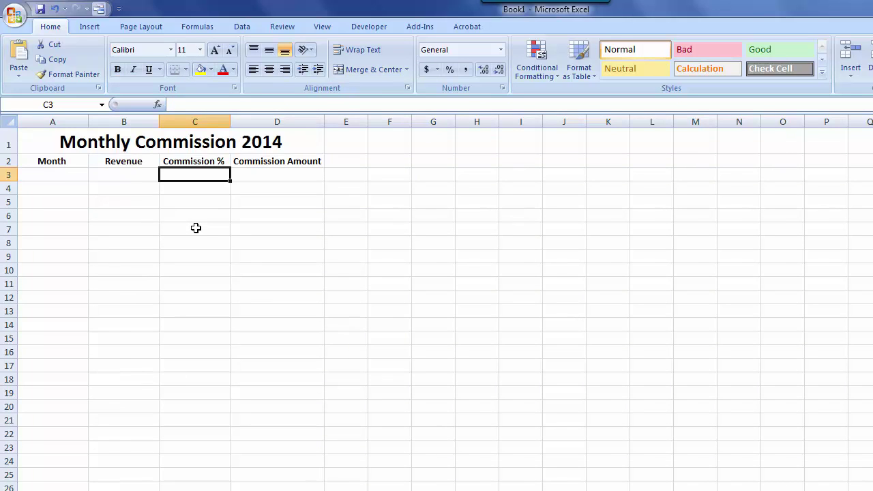
Step: Enter the months Jan, Feb and Mar in cells A3 through A5 under the Month heading
click(64, 175)
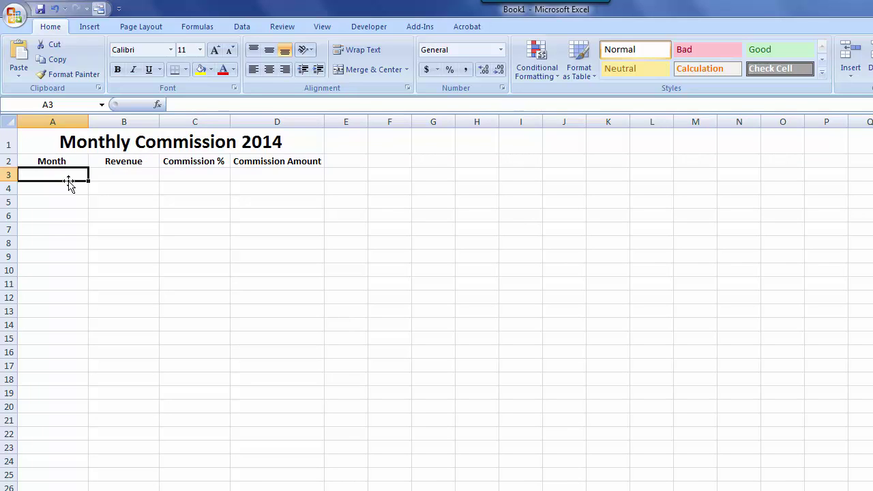
text(Jan)
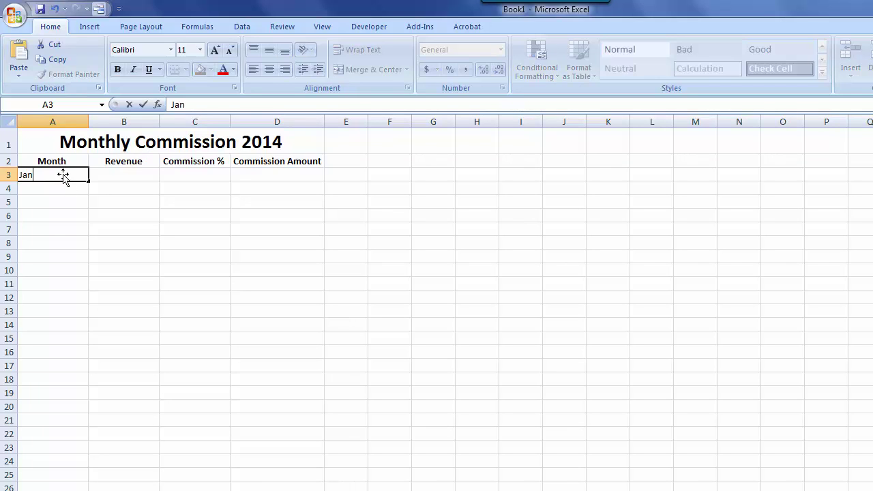
key(Return)
text(Fe)
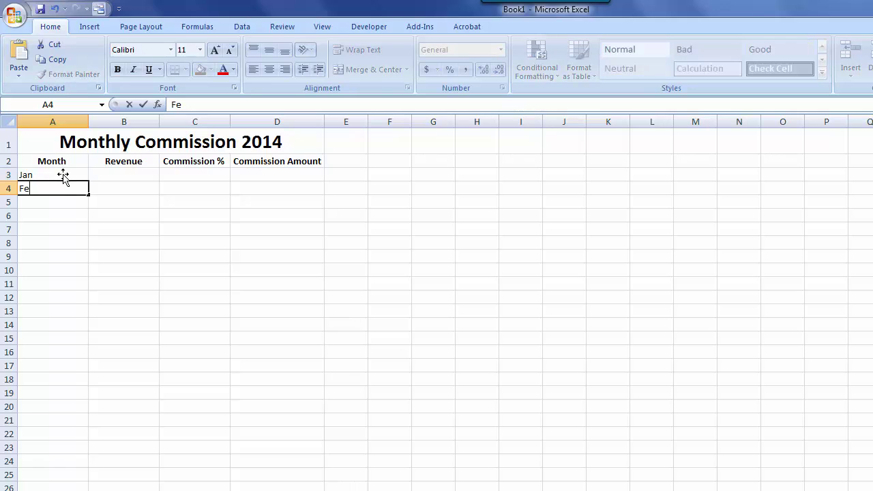
text(b)
key(Return)
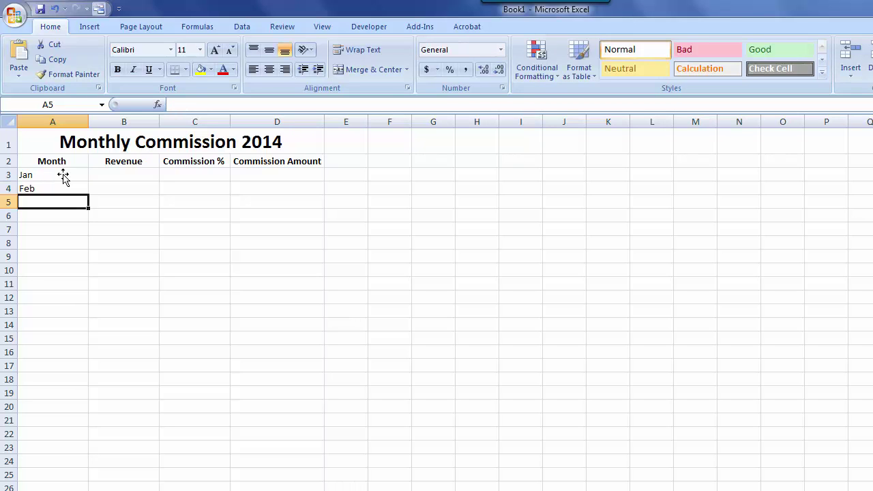
text(Mar)
key(Return)
Step: Enter the revenue amounts 45253.25, 65286.22 and 67488.33 in cells B3 through B5 for January to March
key(Up)
key(Up)
key(Up)
key(Right)
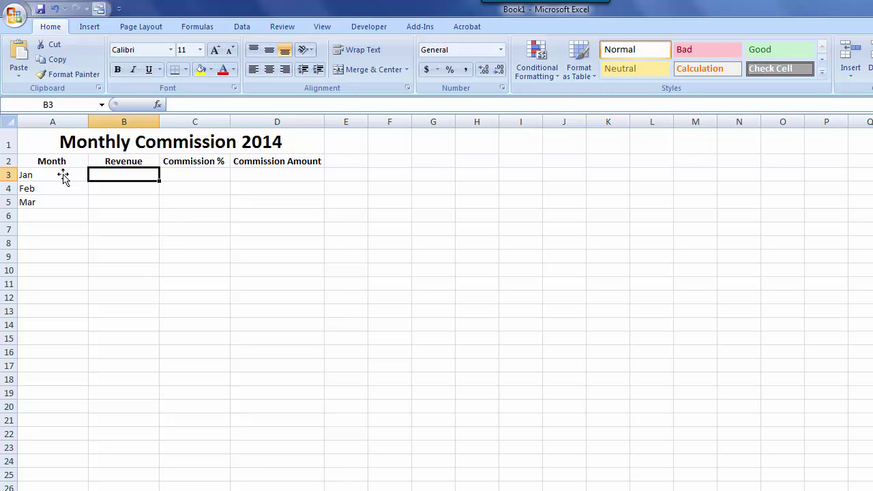
text(452)
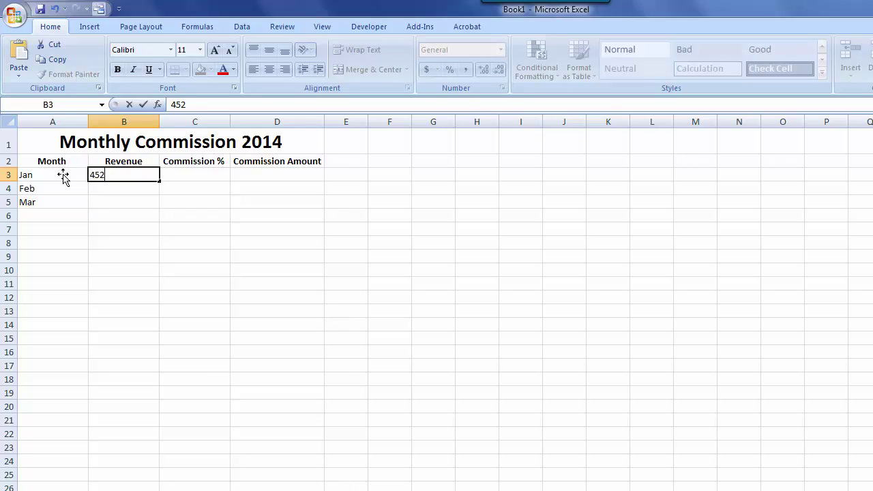
text(53.25)
key(Return)
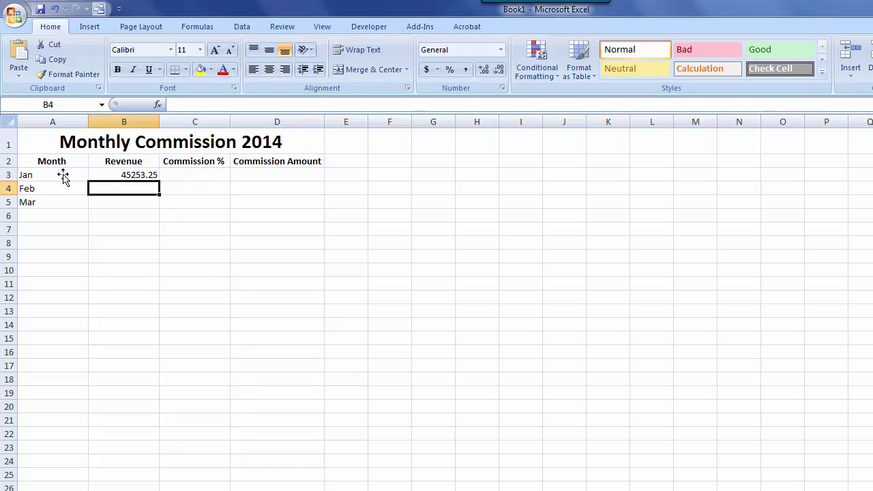
text(652)
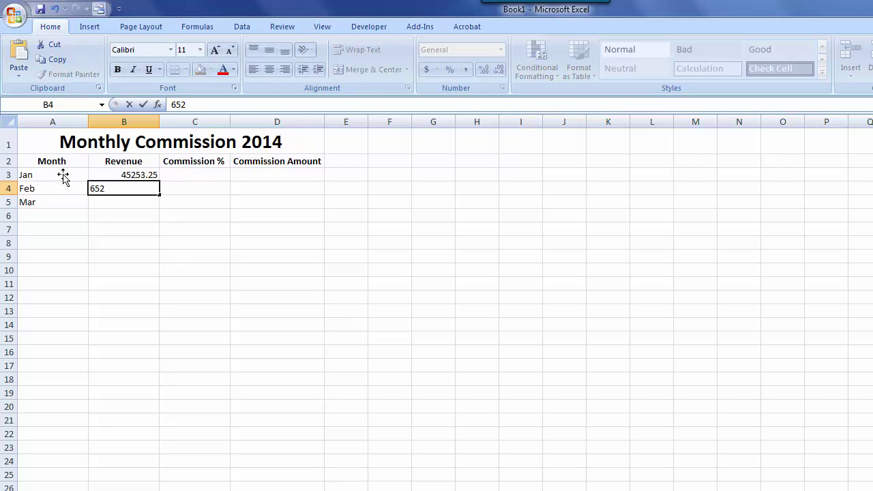
text(86.22)
key(Return)
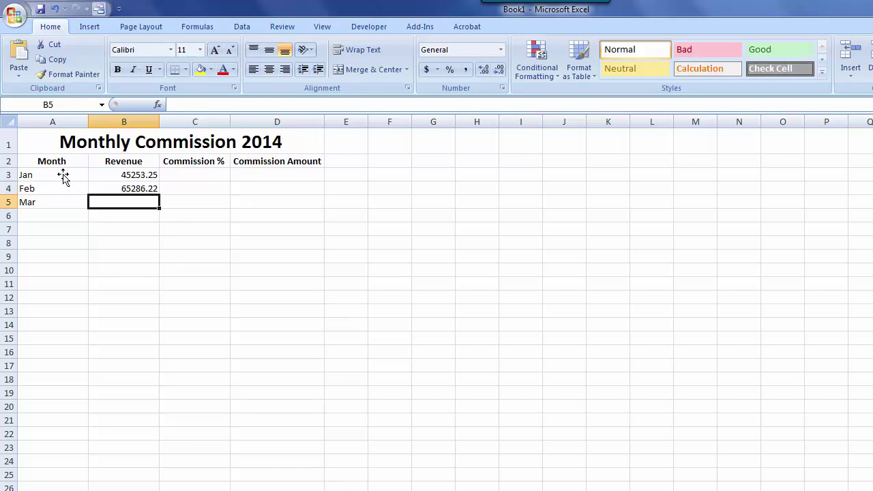
text(6)
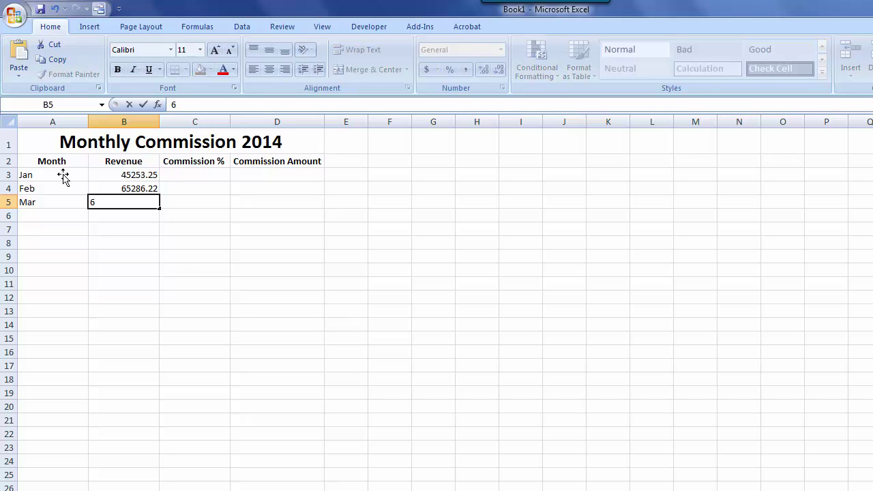
text(7488.33)
key(Return)
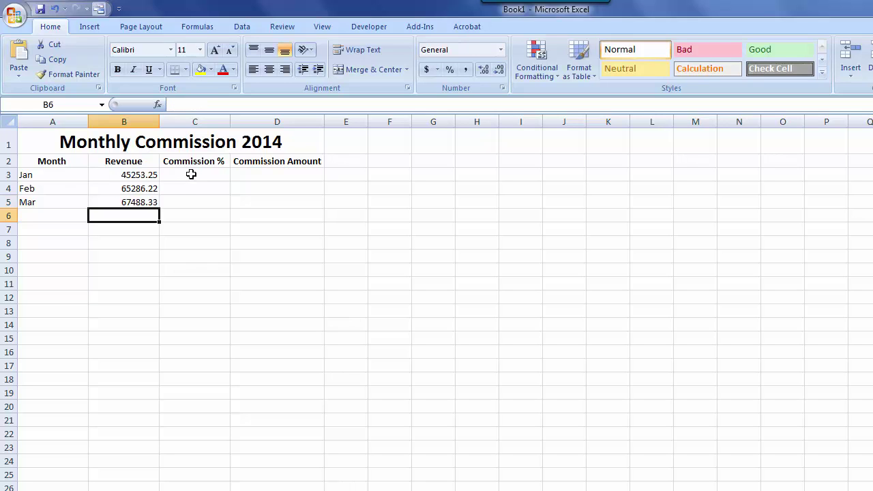
Step: Apply the dollar Accounting number format to the revenue amounts in cells B3 through B5
click(149, 174)
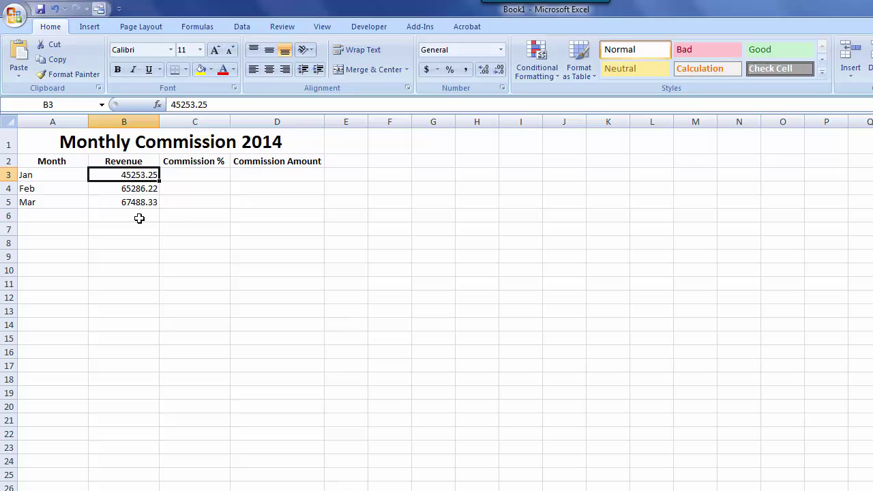
drag(138, 174, 141, 204)
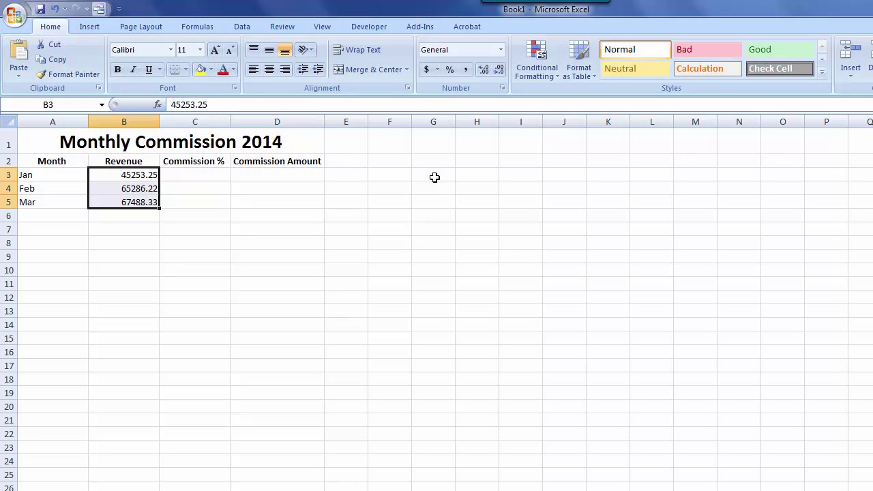
click(426, 71)
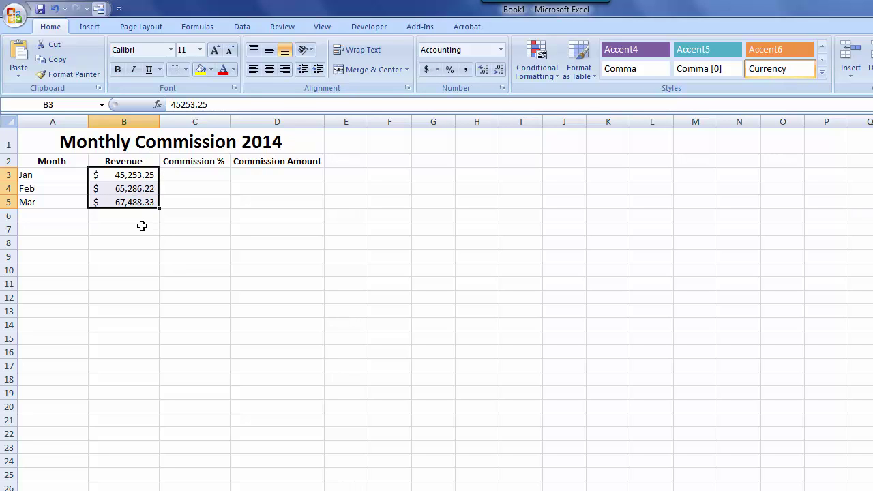
Step: Change the January revenue in cell B3 to 45253.20
click(148, 176)
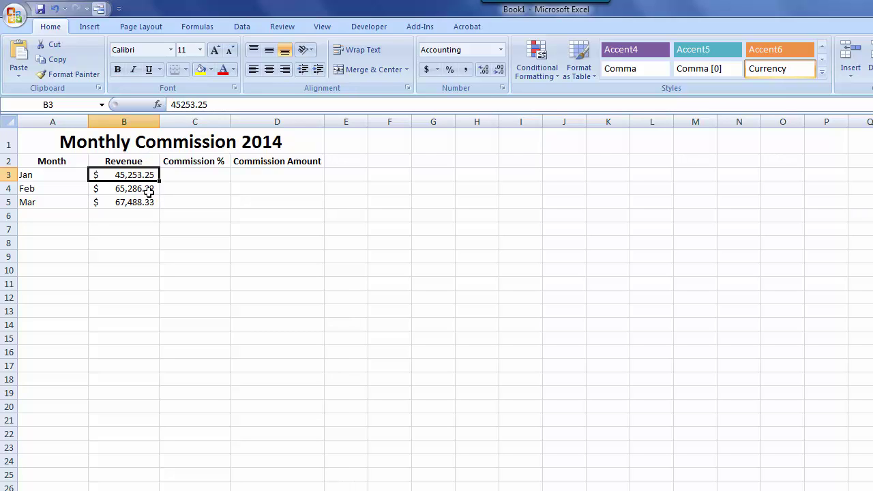
key(F2)
key(BackSpace)
text(0)
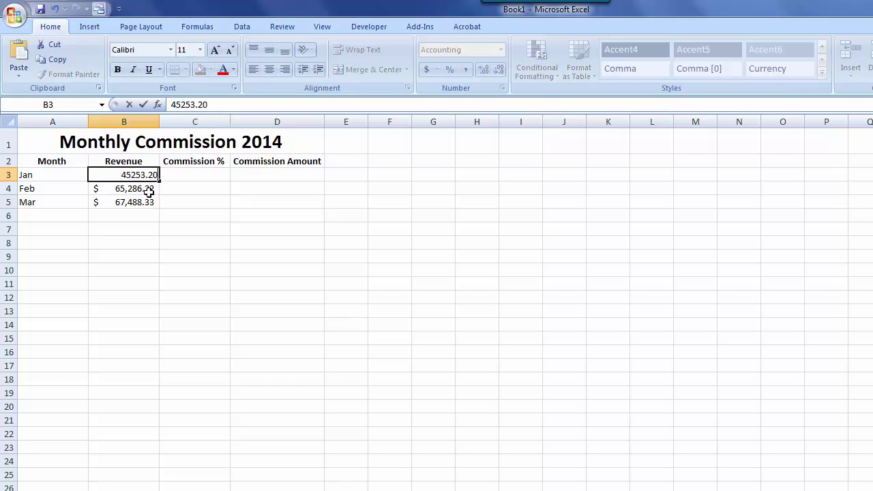
key(Return)
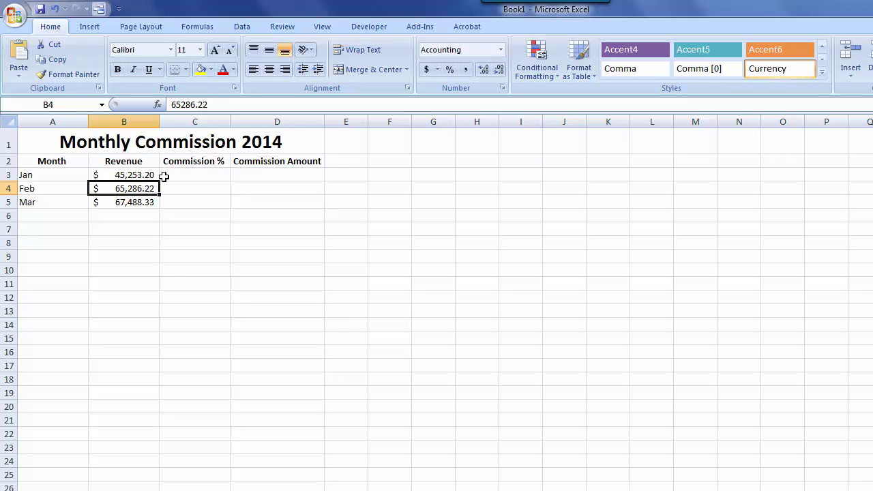
click(146, 176)
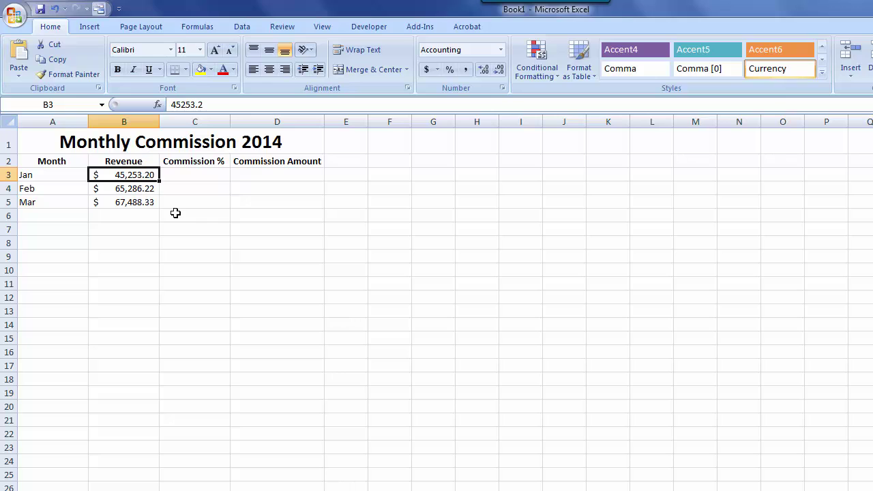
Step: Enter .20 as the January commission percentage in cell C3
click(195, 175)
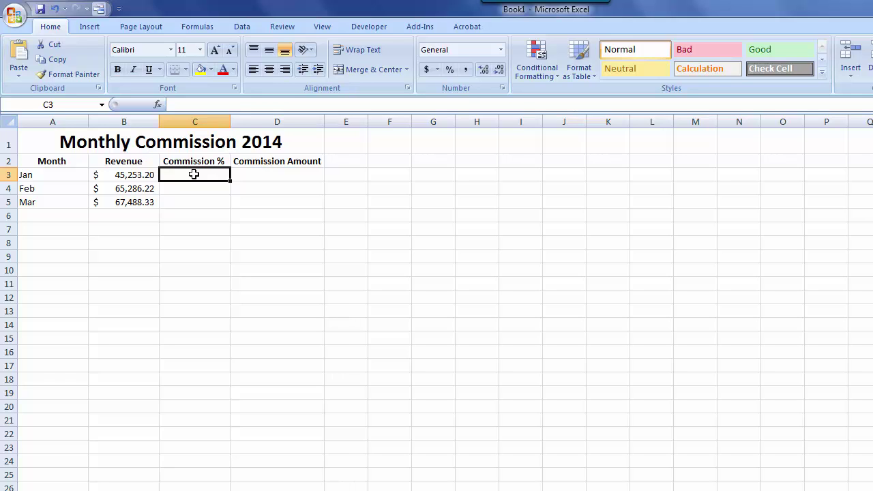
text(.)
text(2)
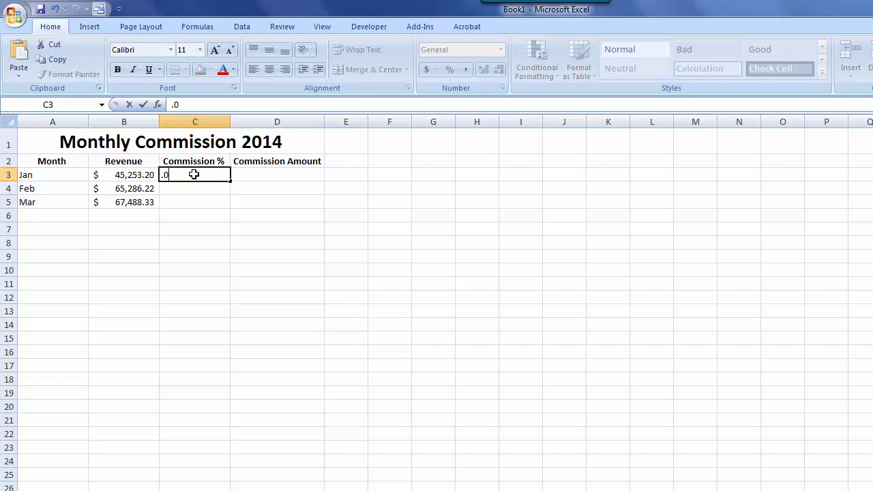
key(BackSpace)
text(20)
key(Return)
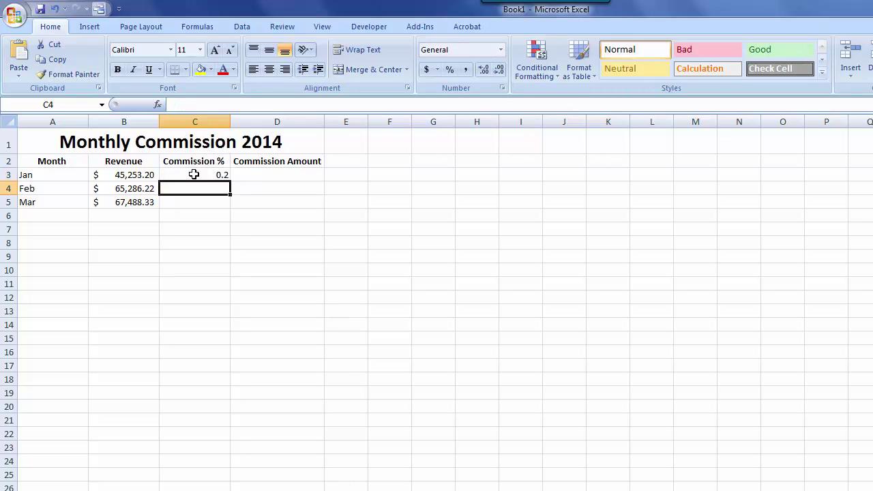
Step: Fill the January commission percentage from cell C3 down through C5 for February and March
click(194, 174)
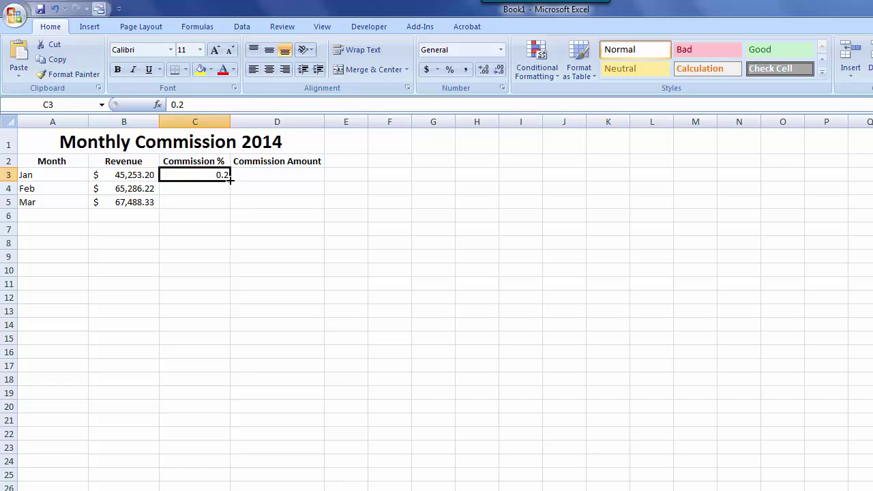
drag(231, 183, 230, 204)
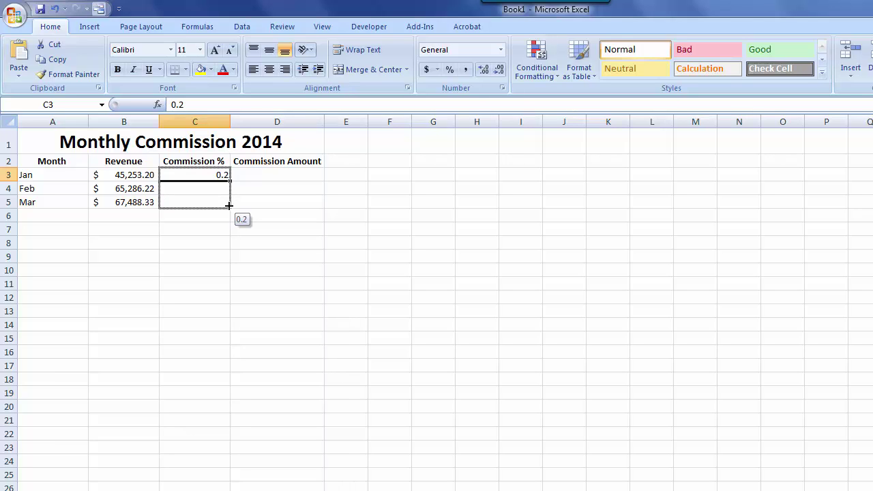
drag(229, 204, 229, 205)
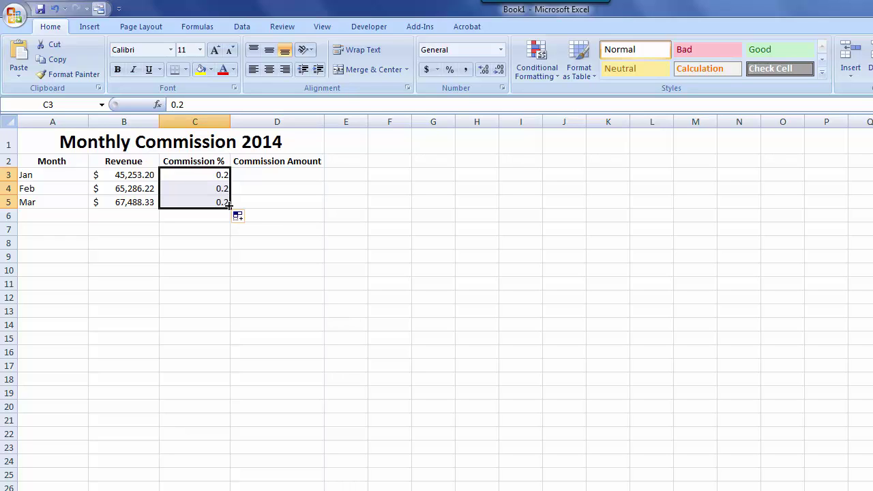
click(212, 241)
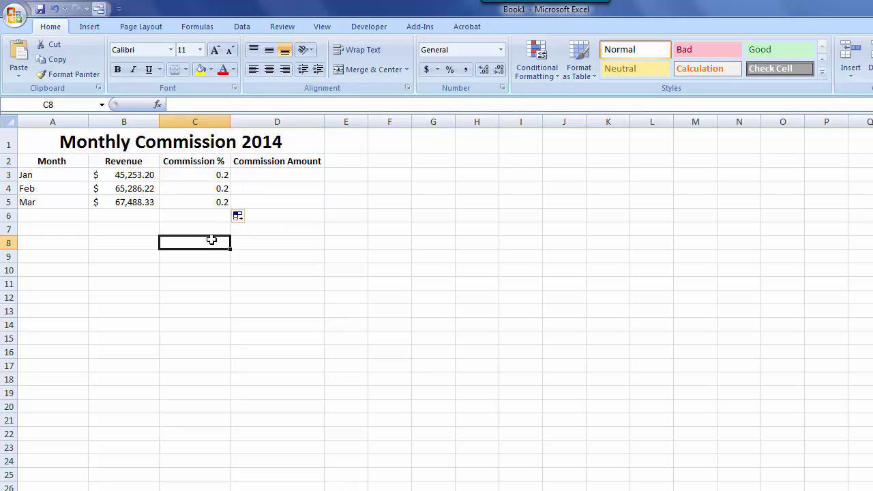
click(206, 191)
click(206, 214)
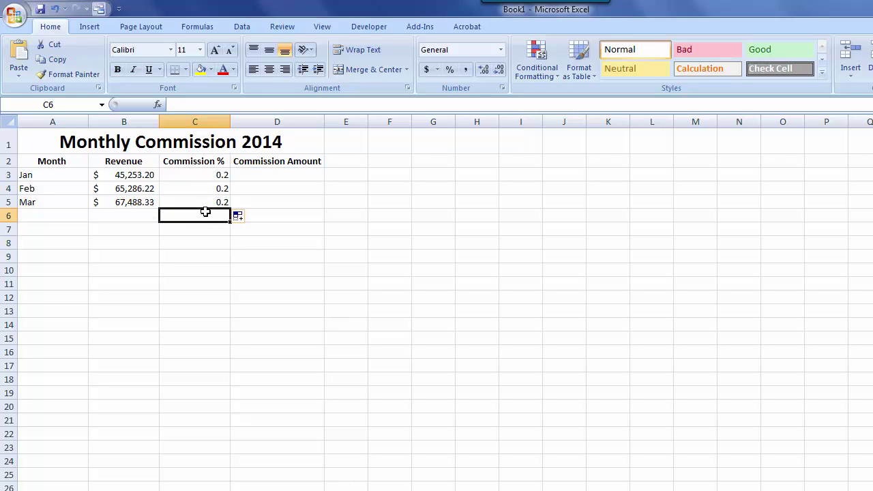
Step: Apply the percent number format to the commission percentages in cells C3 through C5
click(211, 174)
drag(210, 174, 209, 200)
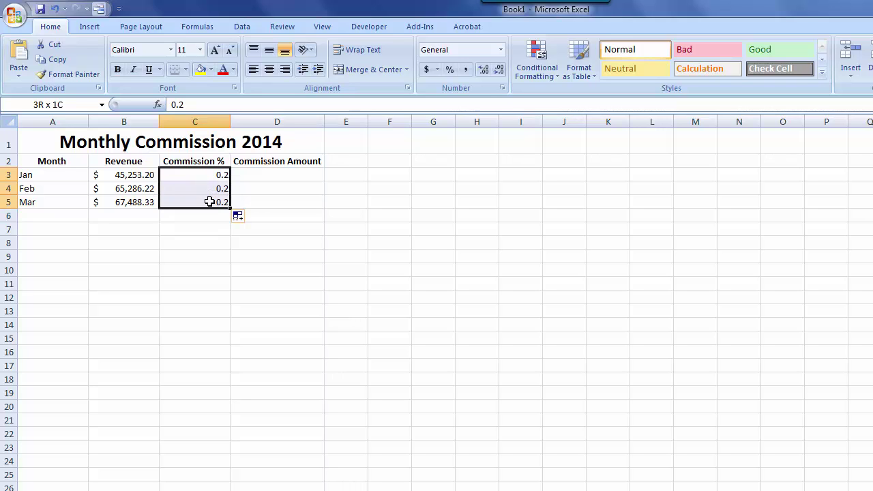
click(450, 70)
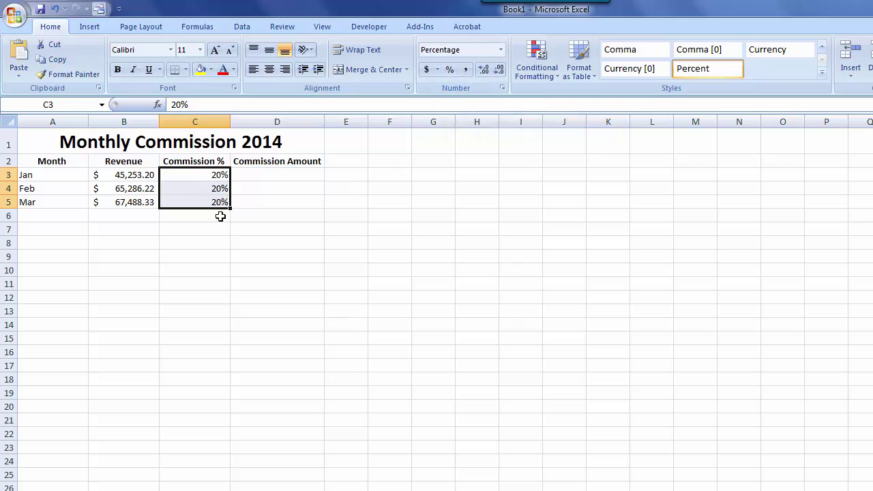
Step: Calculate the January commission amount in cell D3 with the formula =B3*C3
click(265, 172)
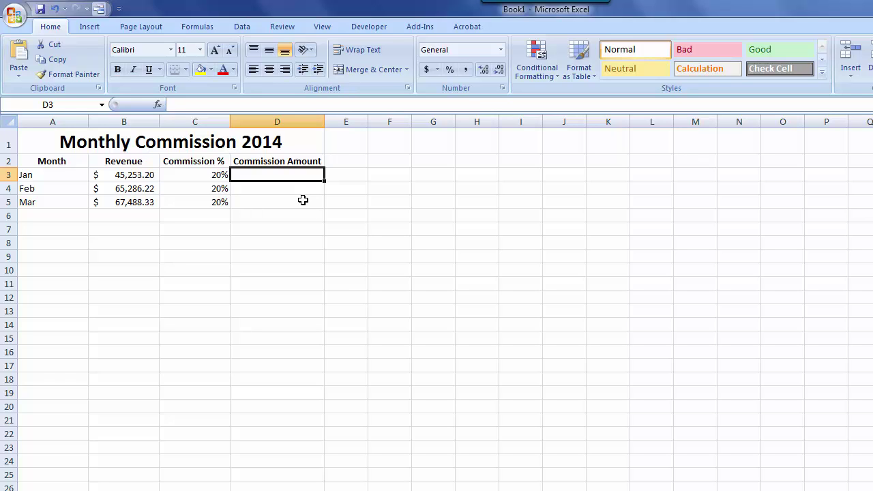
text(=)
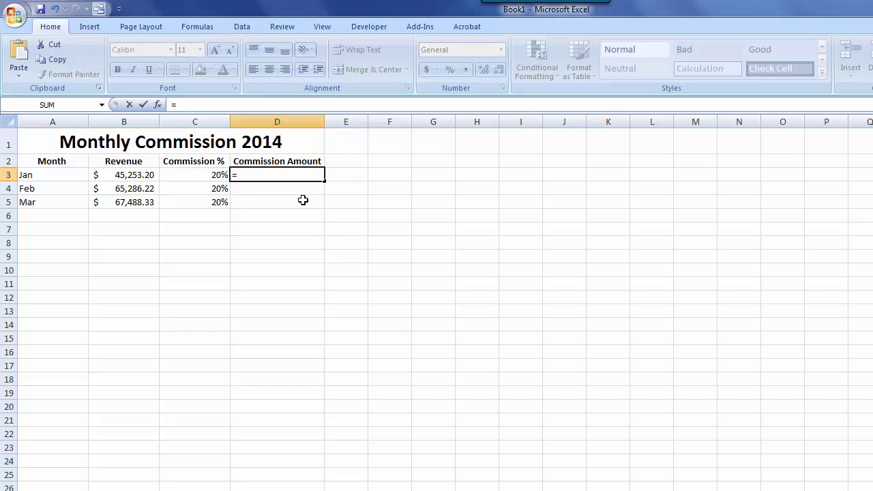
key(Left)
key(Left)
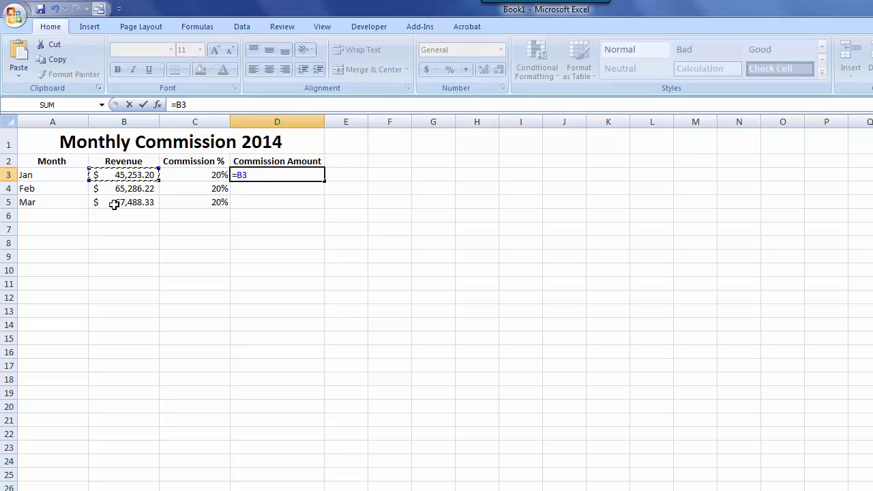
text(*)
key(Left)
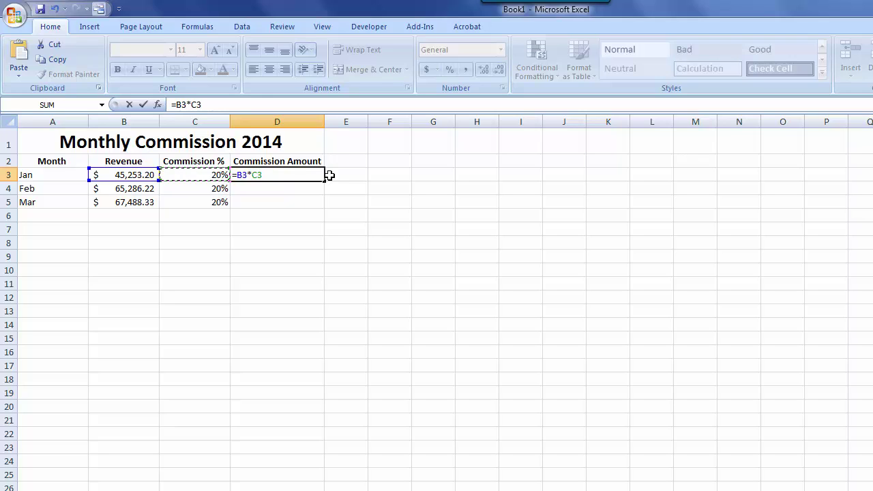
key(Return)
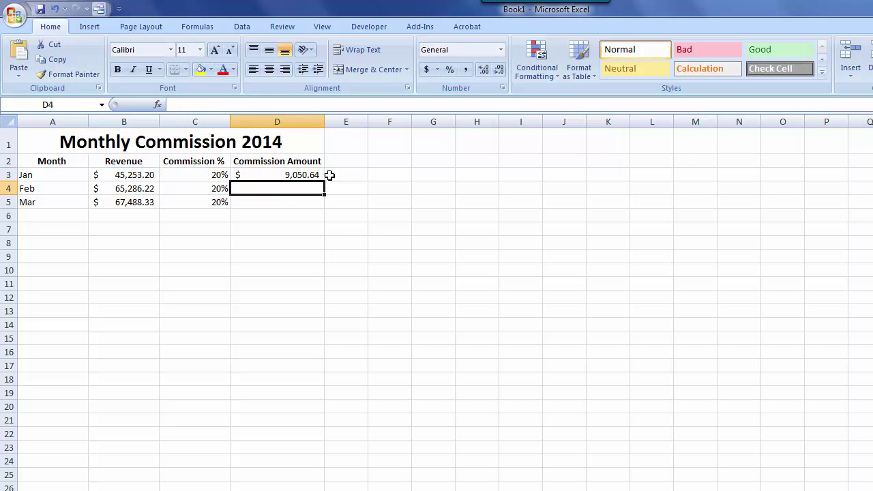
Step: Fill the commission formula from cell D3 down through D5 and check the copied formulas in D4 and D5
click(236, 176)
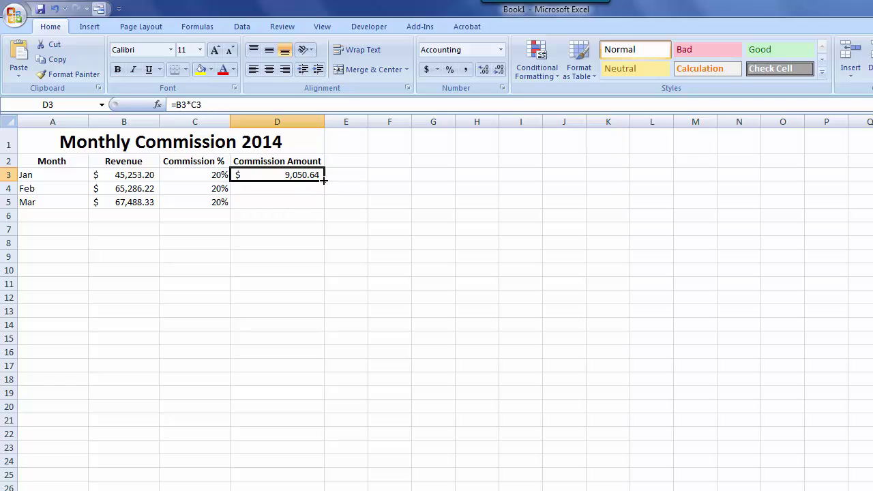
drag(324, 179, 320, 208)
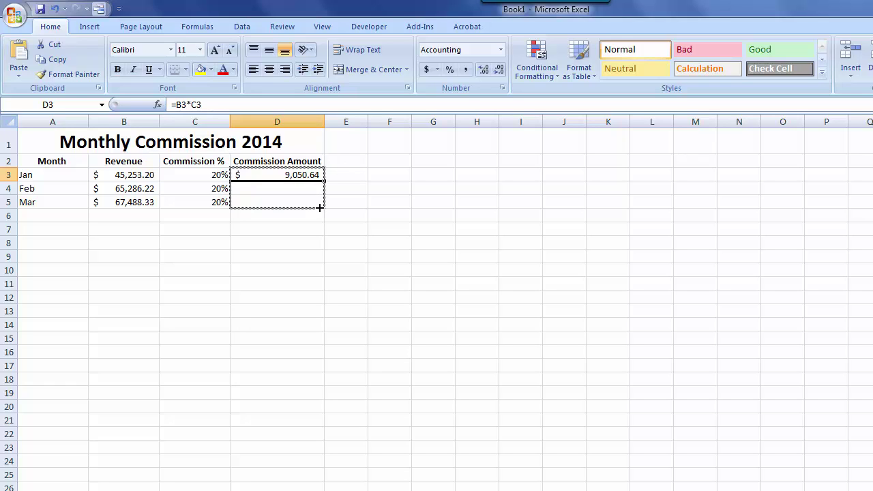
drag(320, 208, 320, 208)
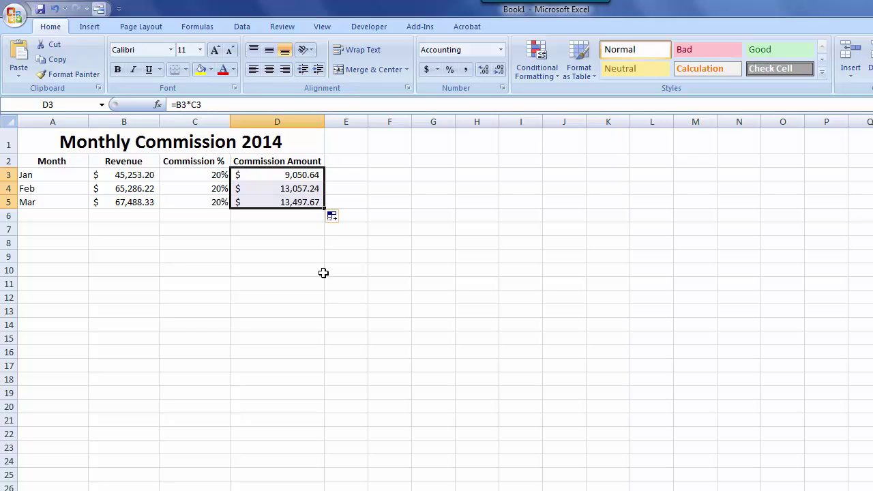
click(295, 232)
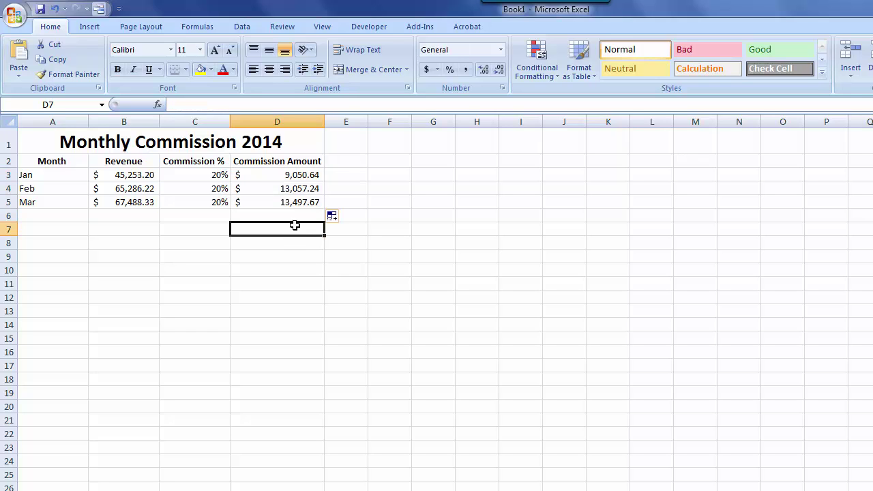
click(270, 202)
click(273, 188)
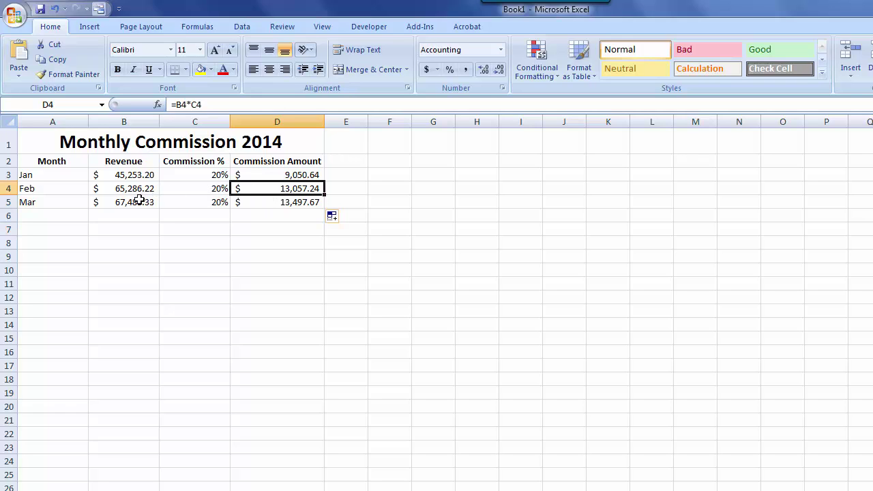
click(292, 202)
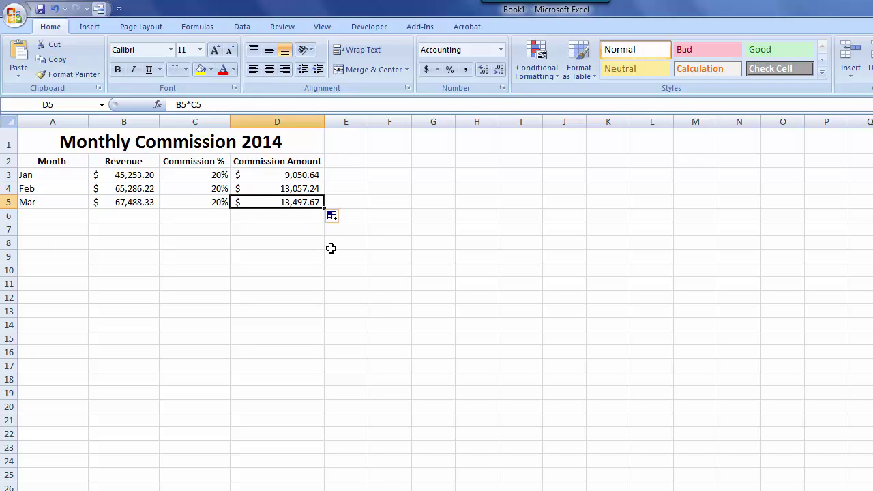
Step: Total the commission amounts in cell D10 using AutoSum over the range D3:D9
click(271, 244)
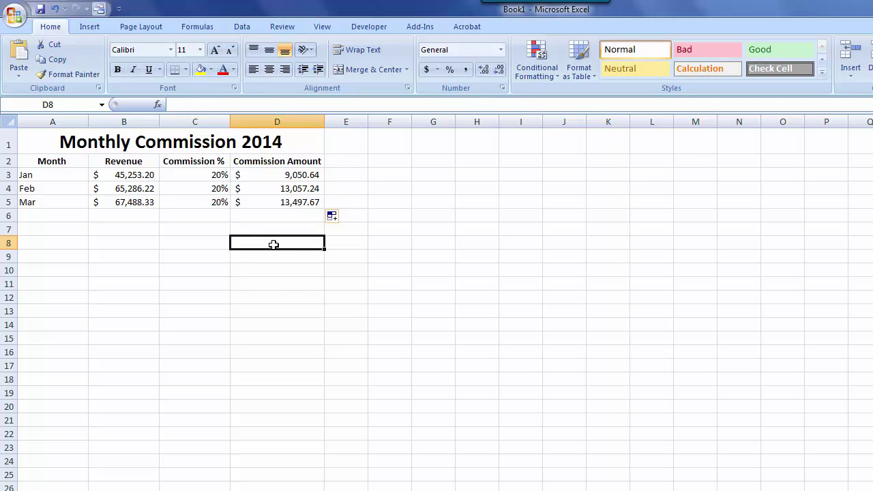
click(272, 270)
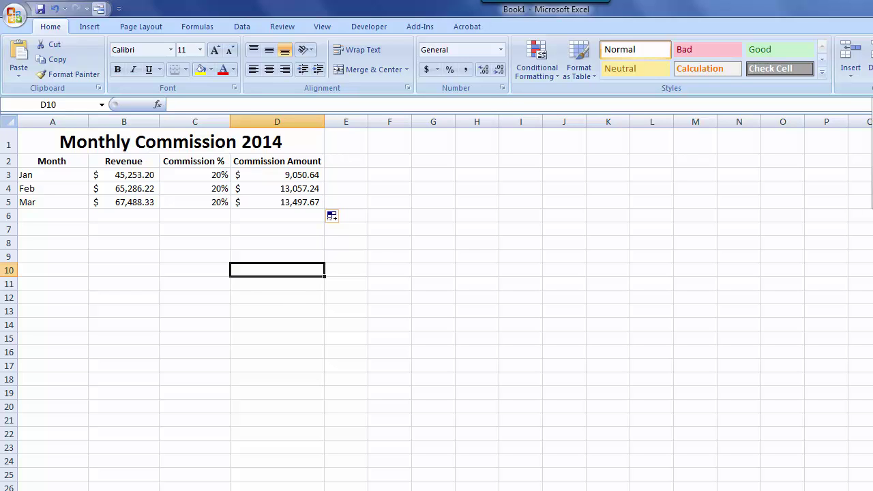
key(alt+equal)
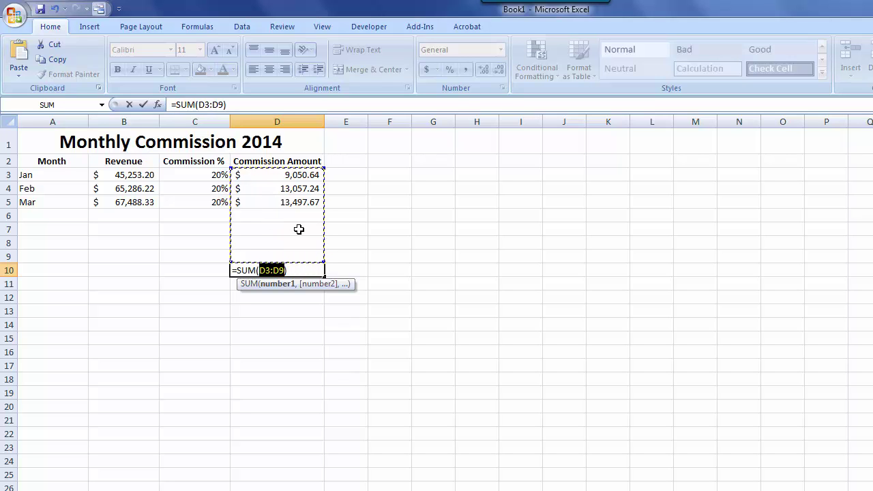
key(Return)
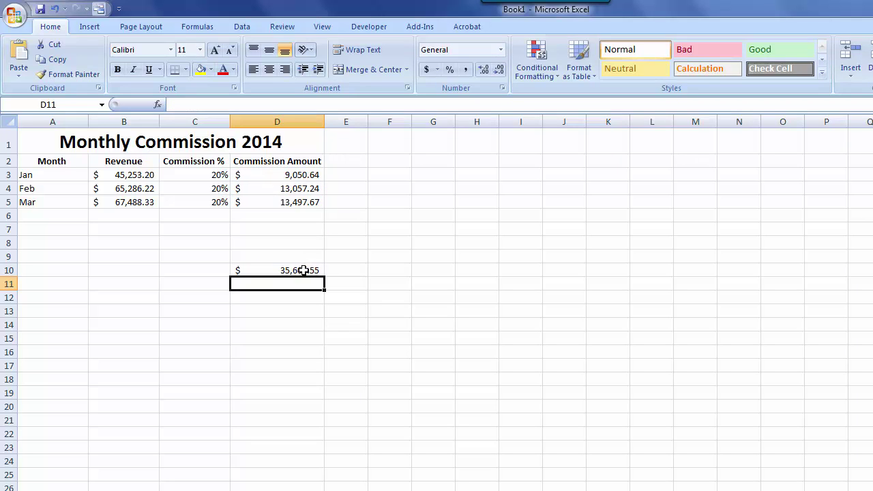
click(301, 271)
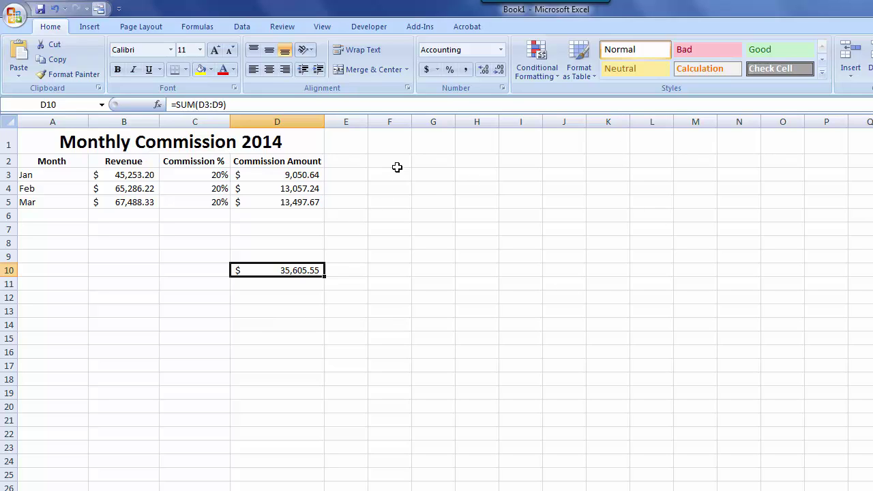
Step: Enter the numbers 1, 2 and 3 in cells F2 through F4
click(396, 163)
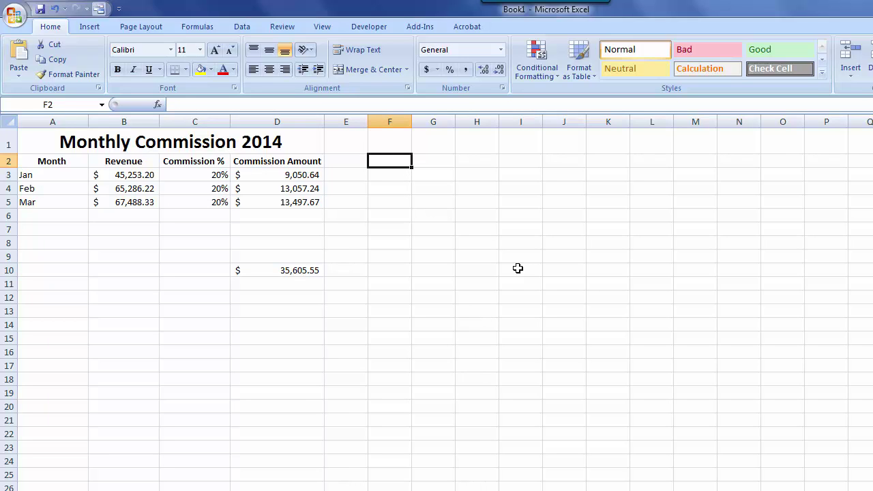
text(1)
key(Return)
text(2)
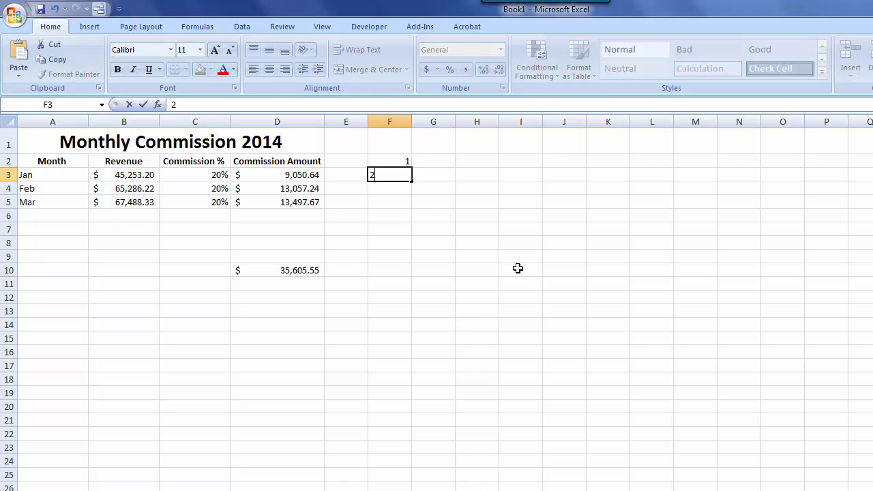
key(Return)
text(3)
key(Return)
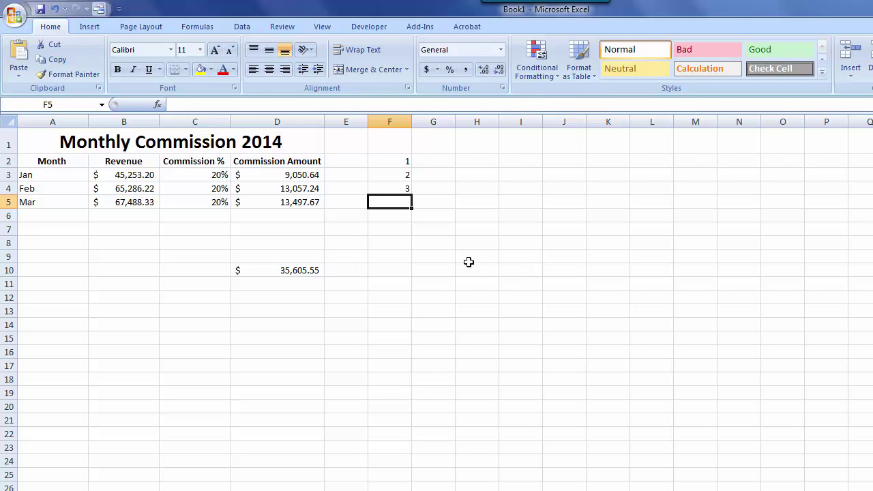
Step: Try to continue the number sequence by filling cell F4 alone down through F7
click(408, 189)
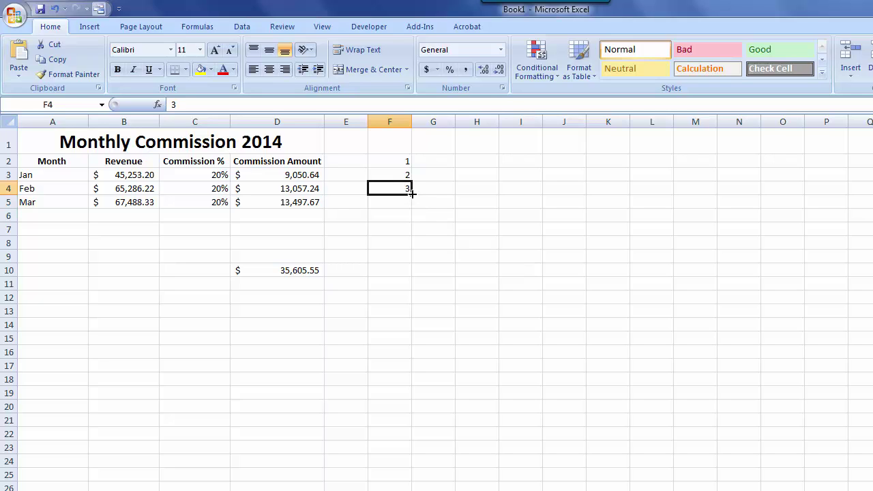
drag(412, 194, 410, 238)
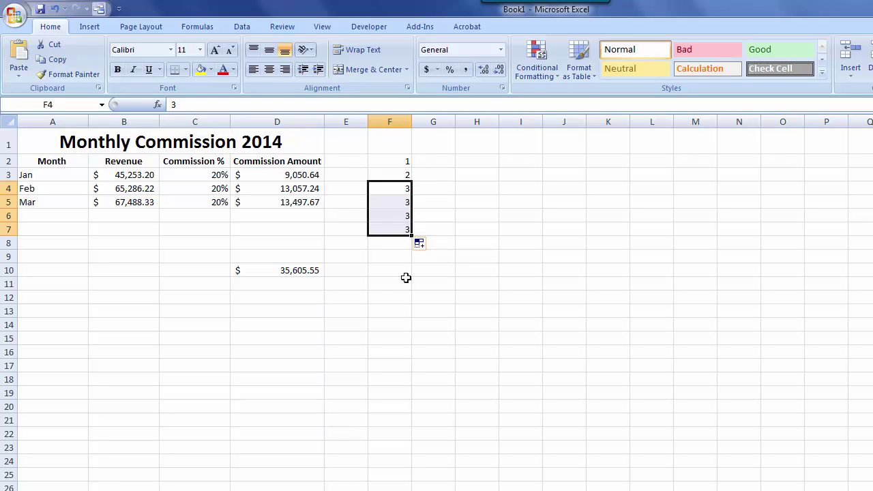
click(401, 259)
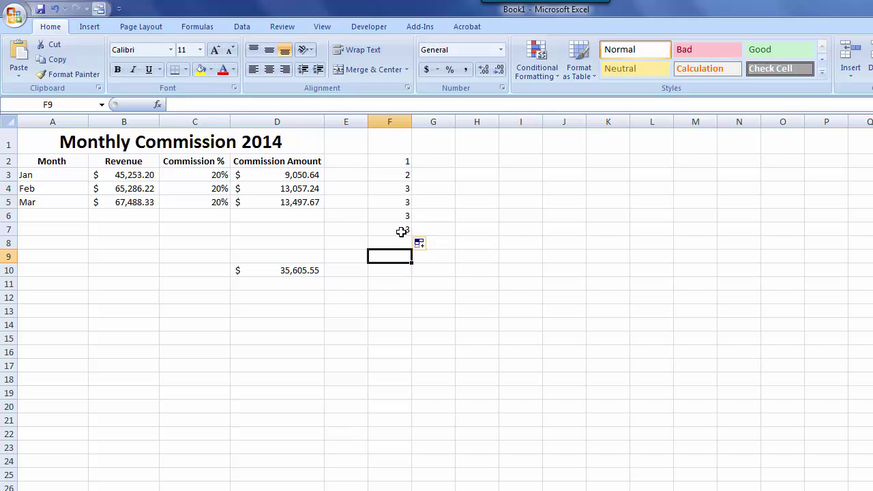
Step: Clear the copied values from cells F5 through F7
click(401, 229)
key(BackSpace)
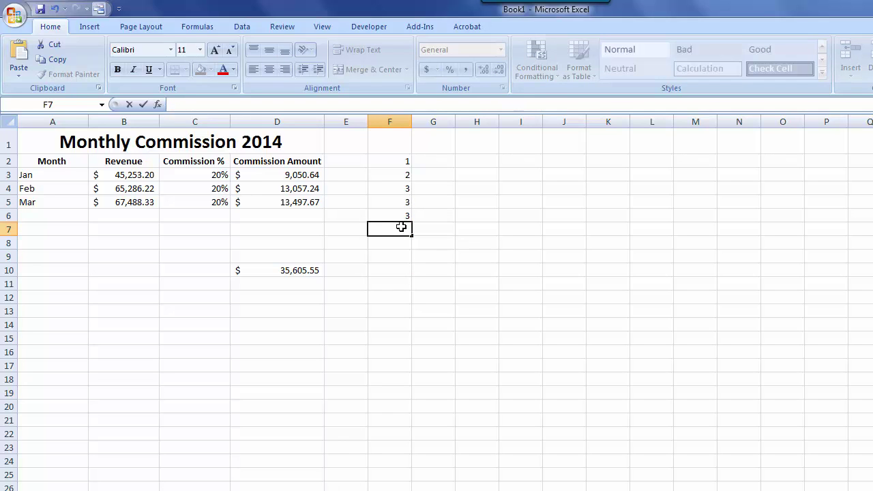
key(Up)
key(Up)
key(Up)
key(Down)
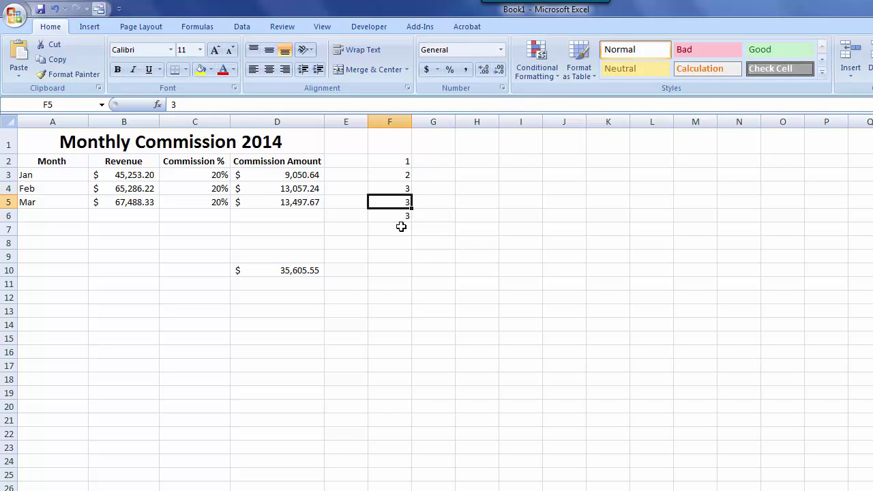
key(BackSpace)
key(Return)
key(BackSpace)
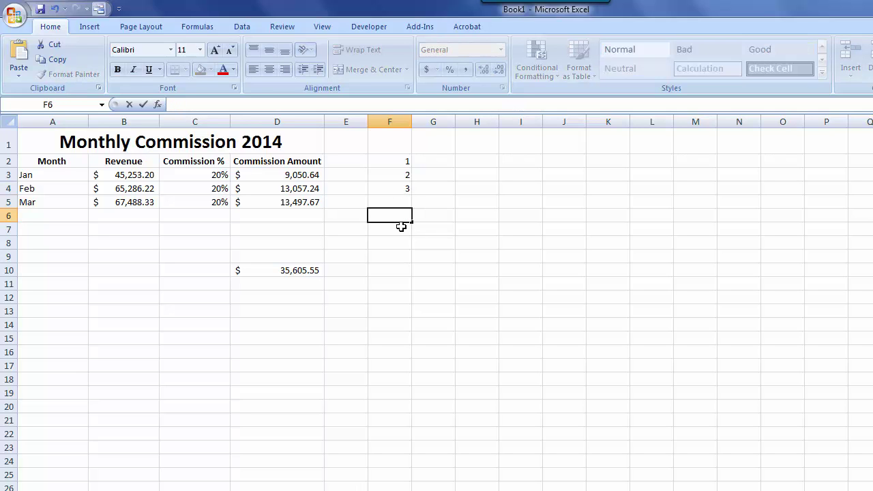
key(Up)
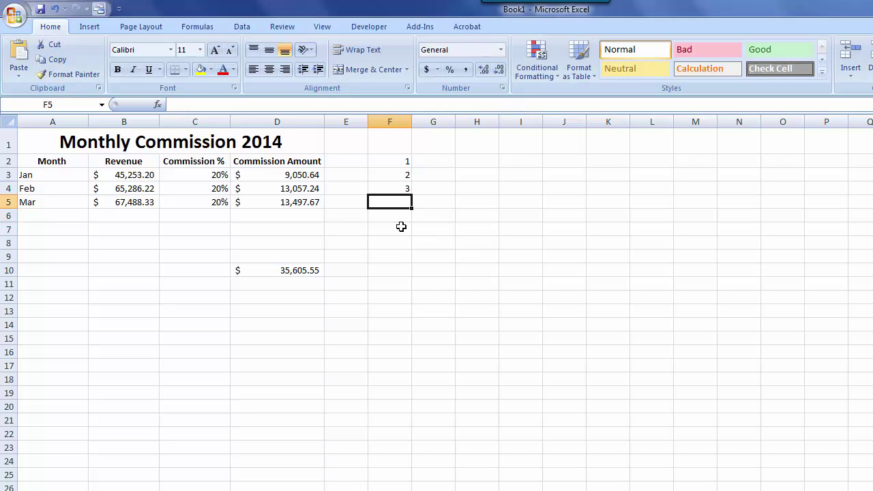
Step: Fill cells F4 through F12 with a linear column series using a step value of 1
click(401, 187)
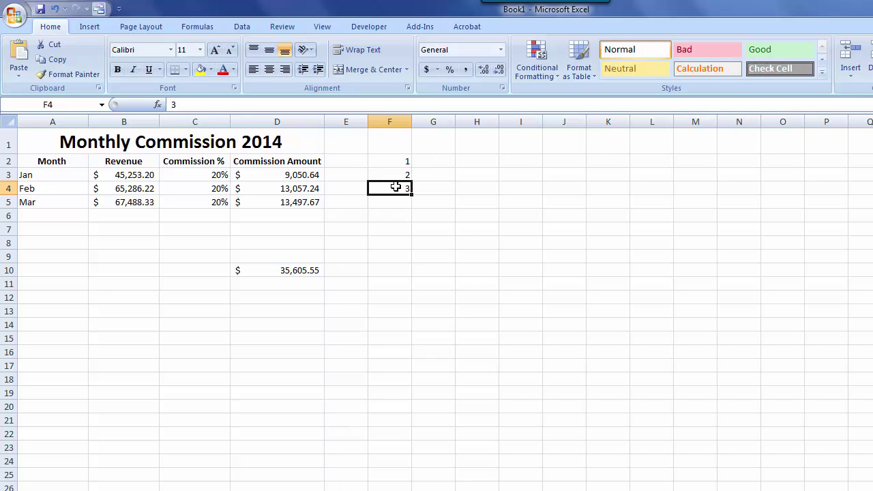
drag(396, 187, 390, 296)
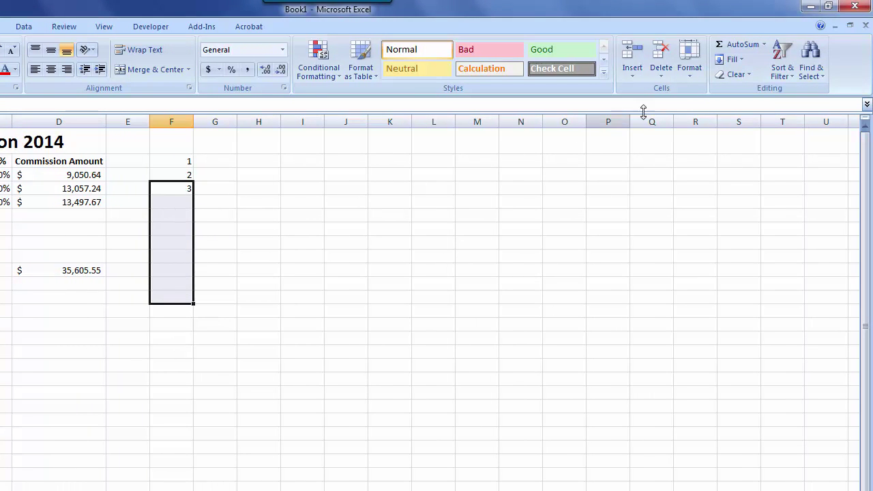
click(746, 61)
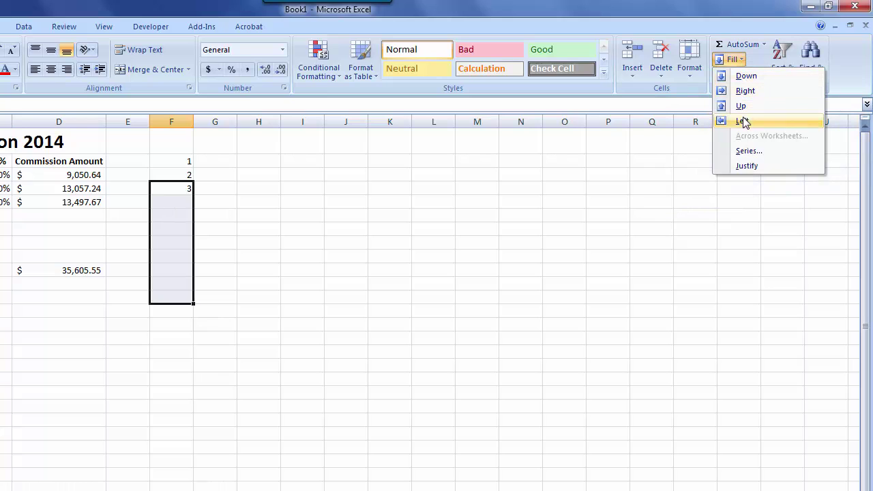
click(749, 155)
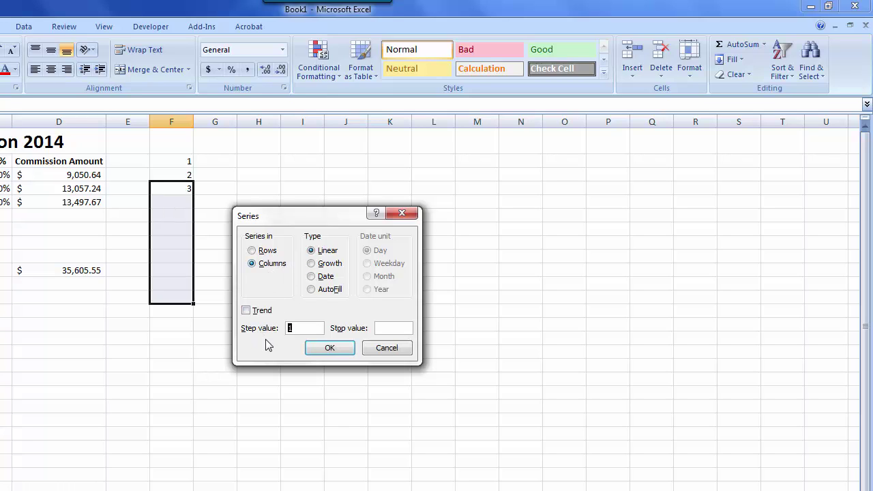
click(327, 352)
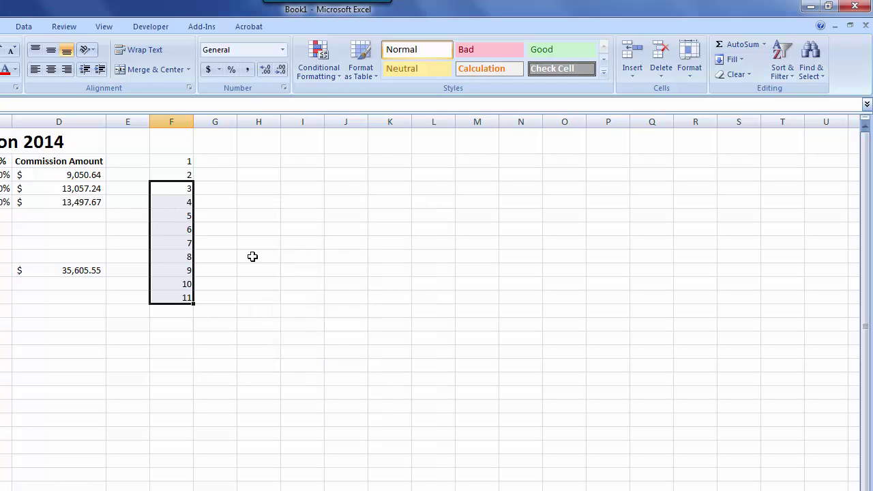
click(253, 256)
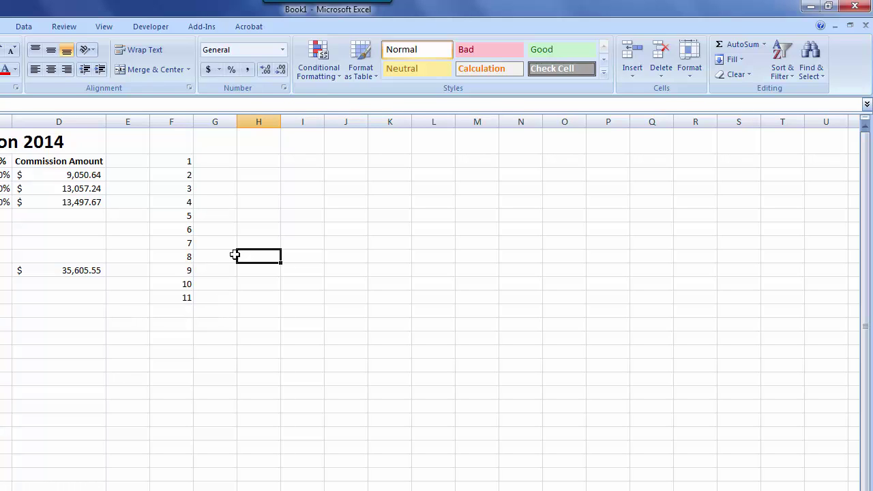
click(255, 162)
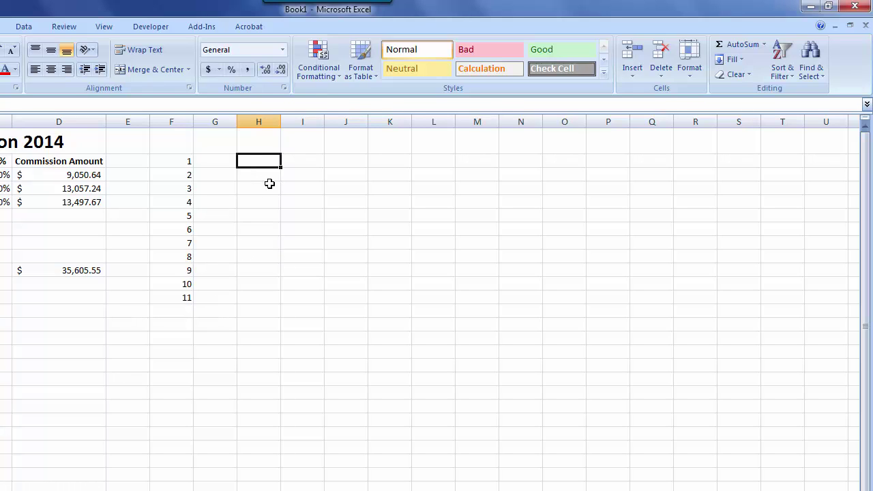
Step: Enter the date 1/2/2014 in cell H2
text(1)
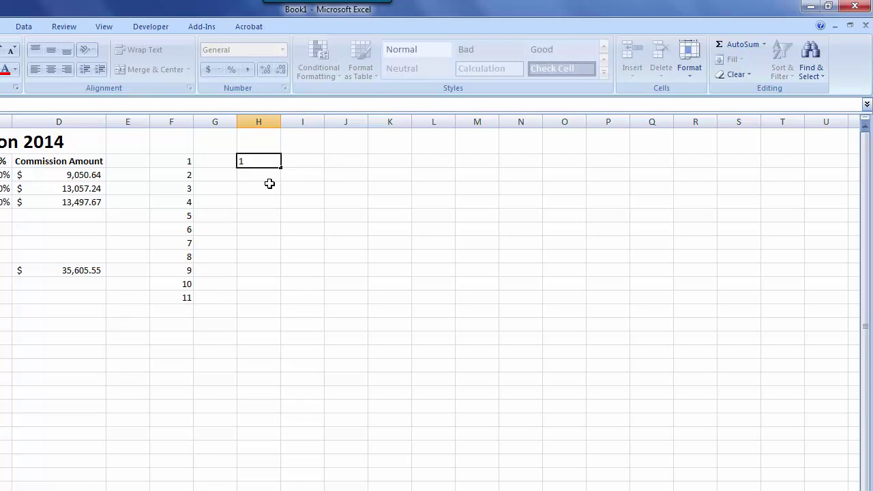
text(/2/0)
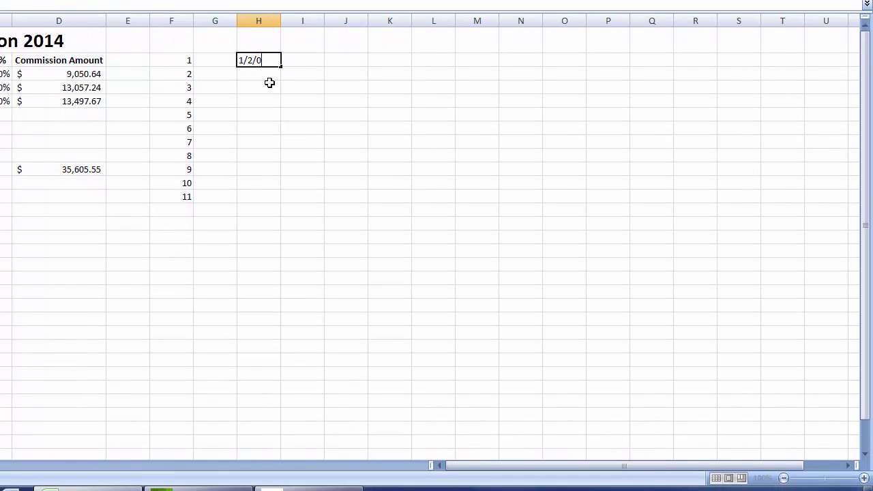
key(BackSpace)
text(2014)
key(Return)
Step: Fill cells H2 through H12 with a column date series using the Day unit and a step value of 1
click(271, 60)
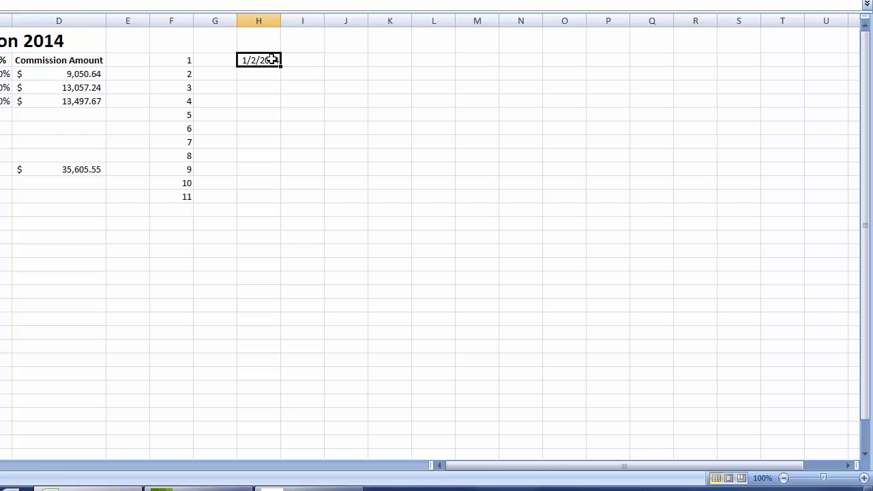
drag(272, 60, 266, 201)
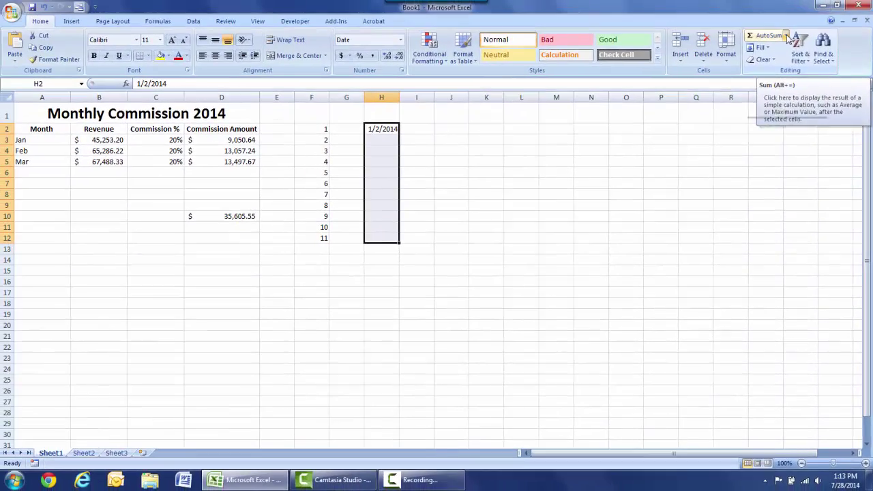
click(786, 35)
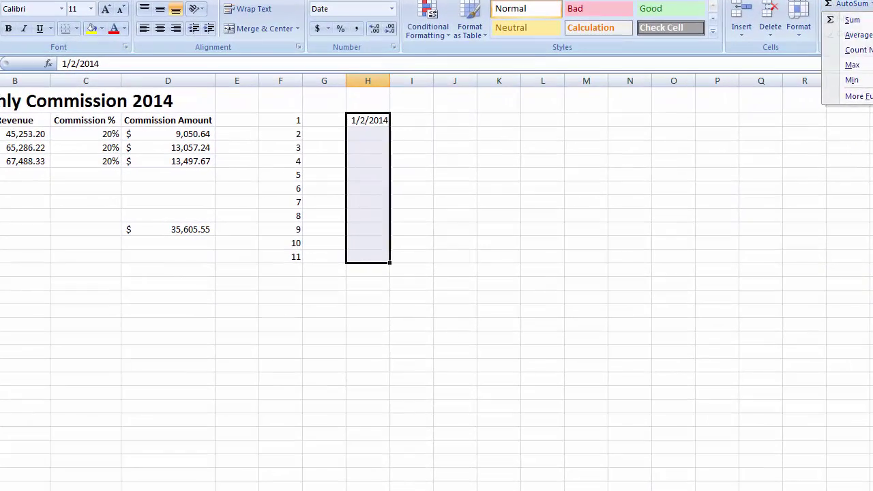
click(787, 37)
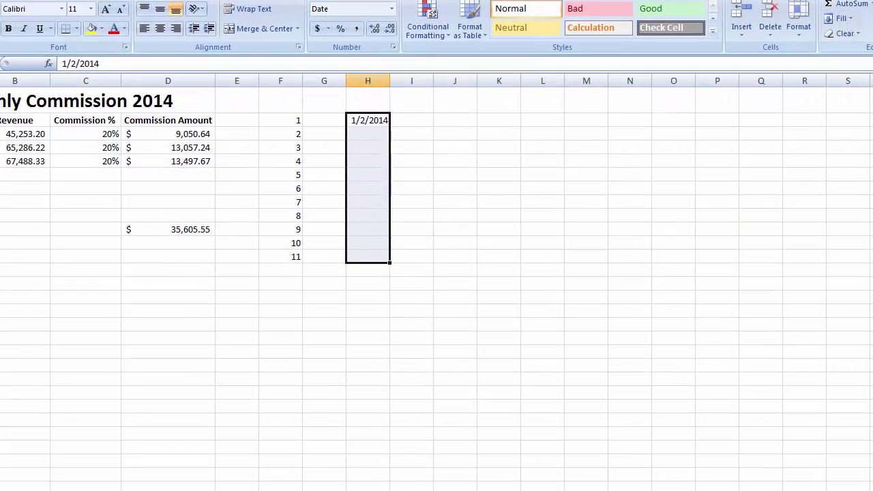
click(841, 19)
click(858, 112)
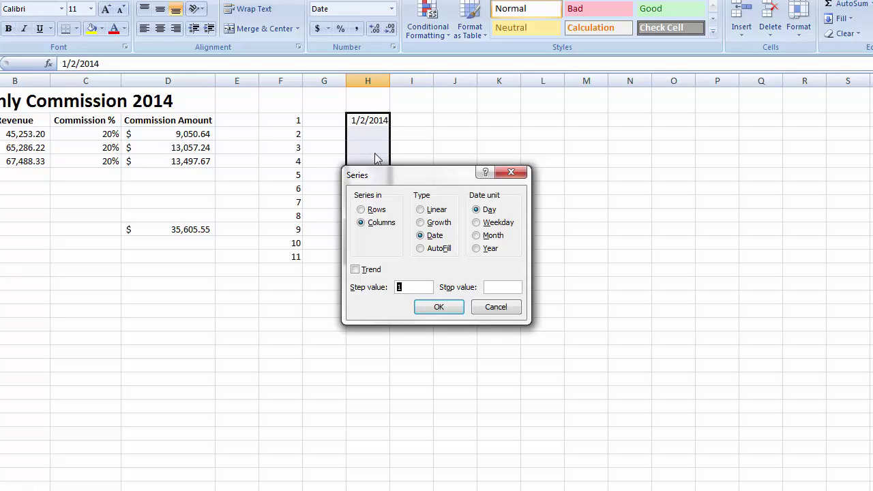
click(478, 236)
click(478, 250)
click(478, 210)
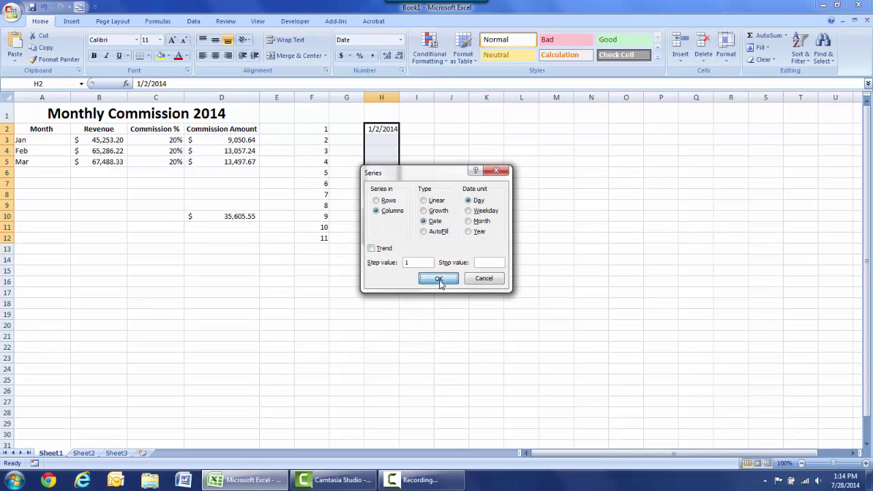
click(441, 312)
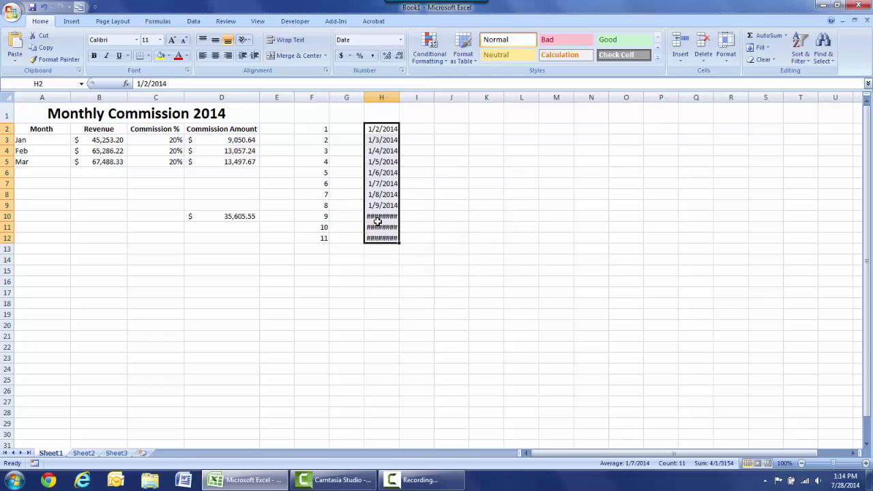
Step: Autofit column H to its dates, including those in H10 through H12, and widen it slightly more
click(381, 216)
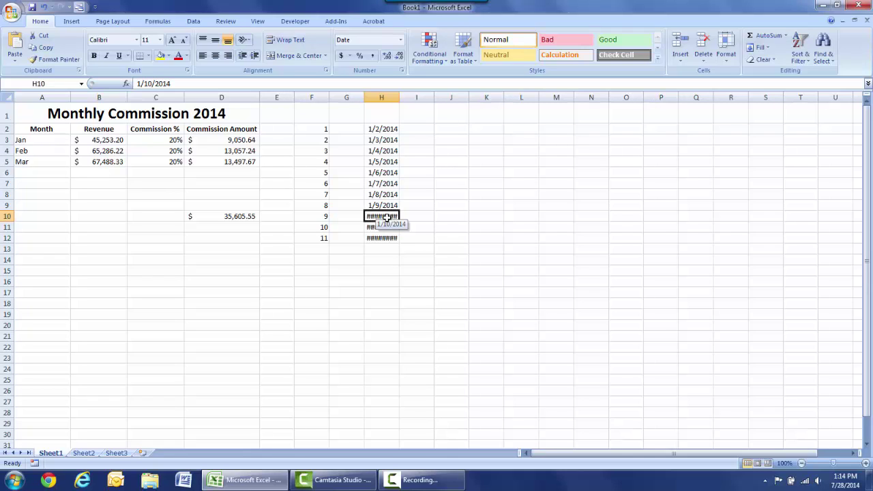
click(411, 217)
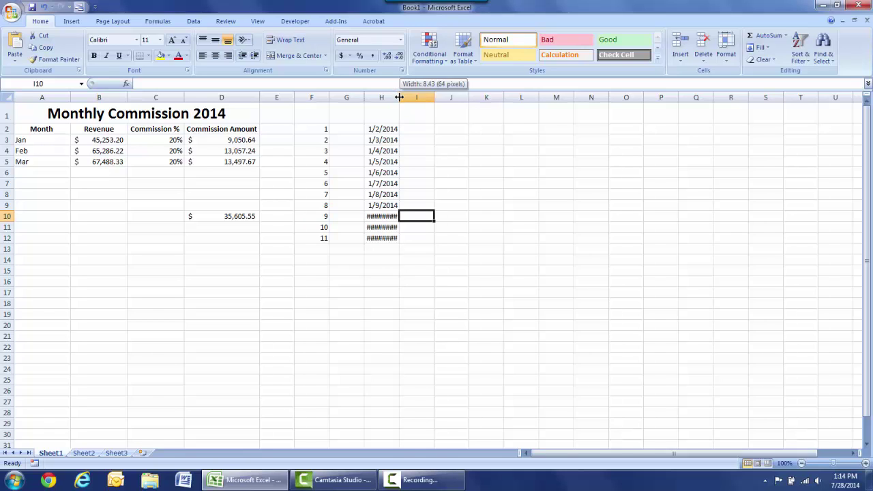
double_click(399, 97)
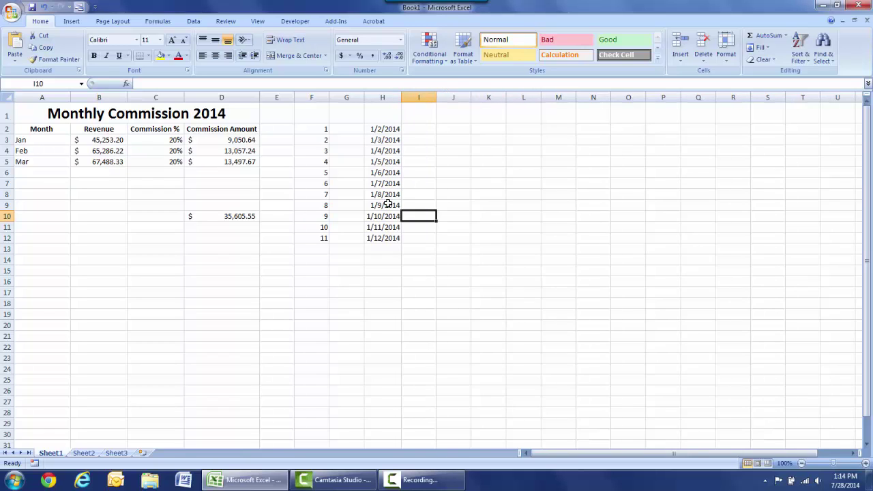
drag(384, 217, 385, 238)
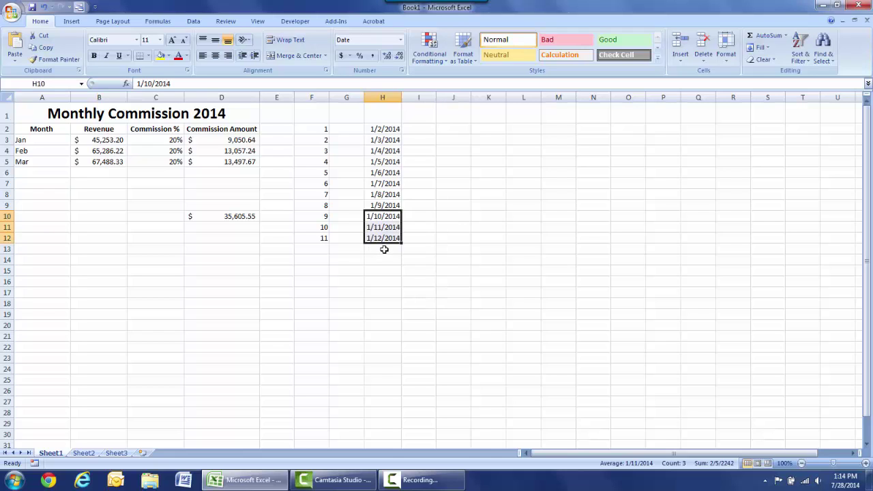
click(385, 249)
click(388, 217)
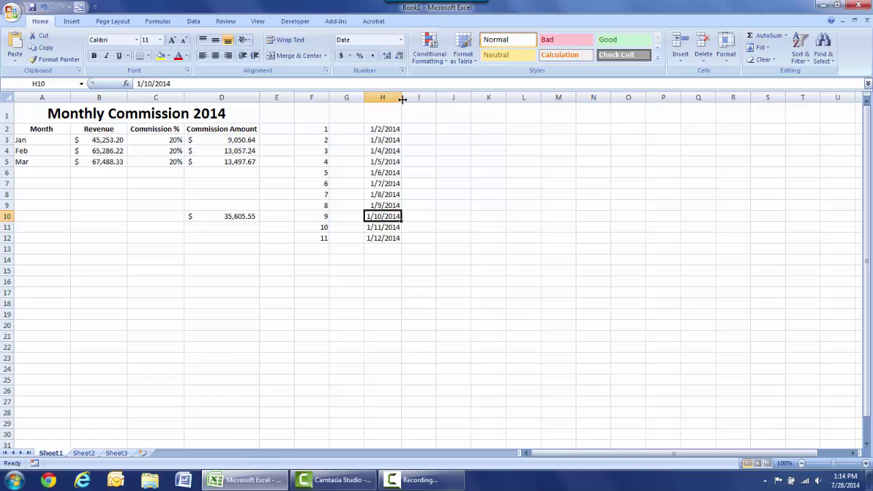
drag(405, 98, 408, 98)
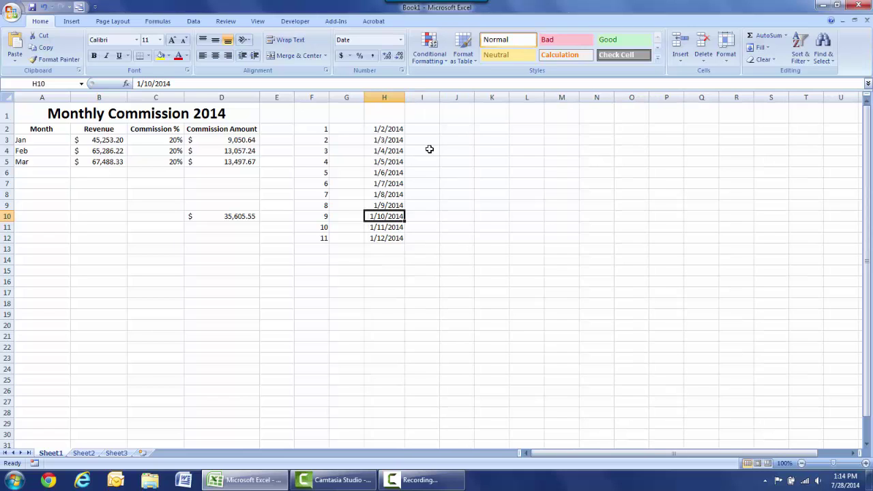
click(447, 196)
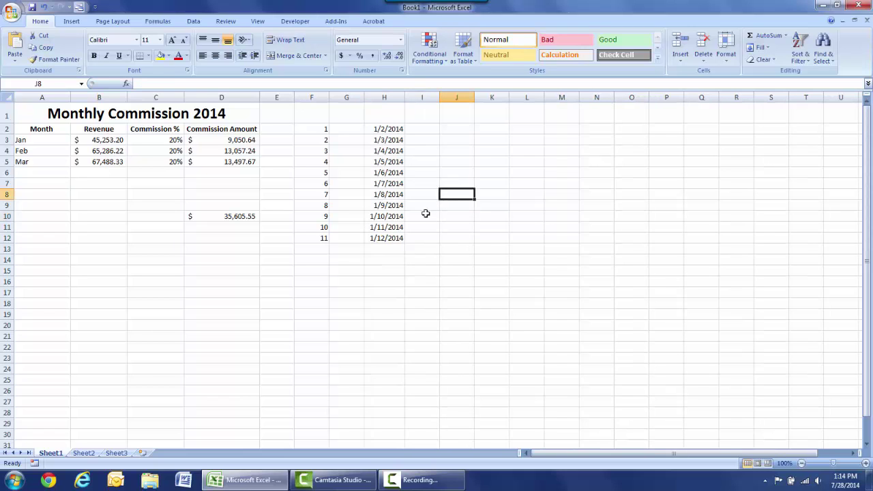
Step: Enter the number 012313 with its leading zero in cell J2
click(454, 130)
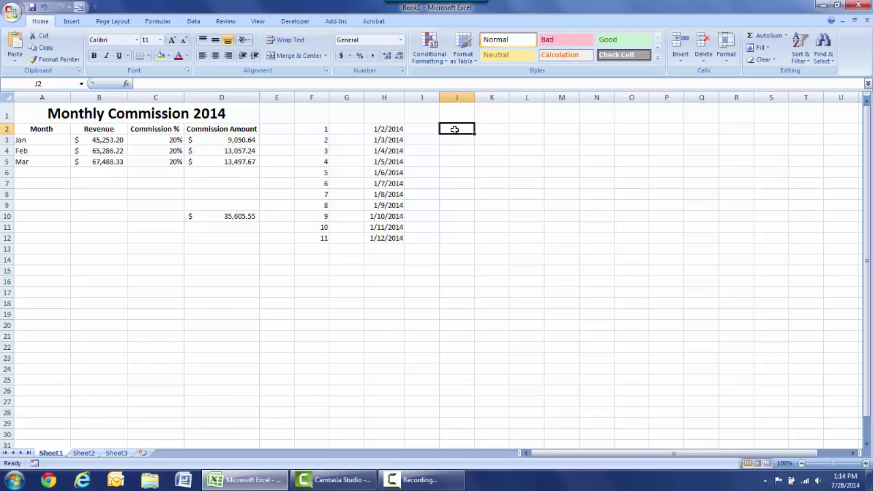
text(0)
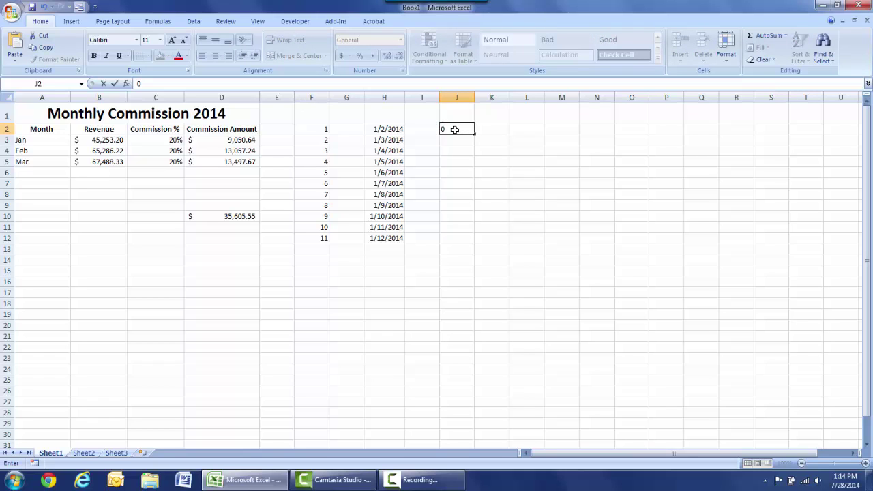
text(12313)
key(Return)
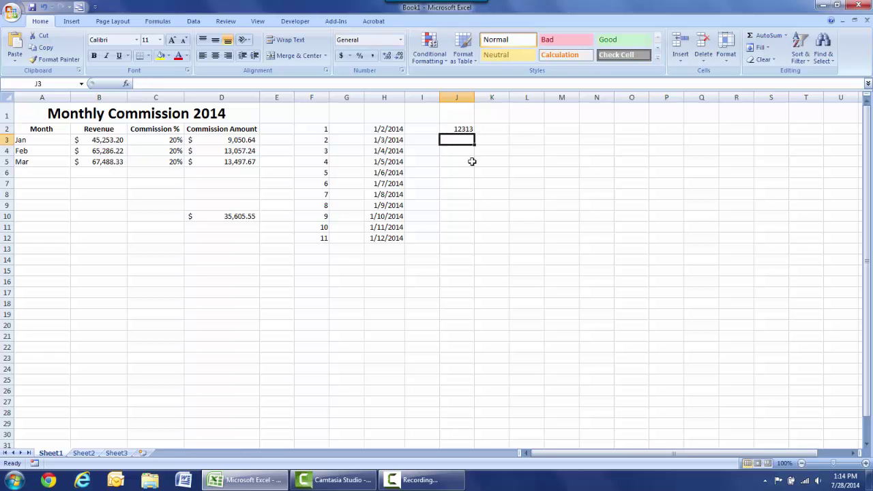
click(464, 129)
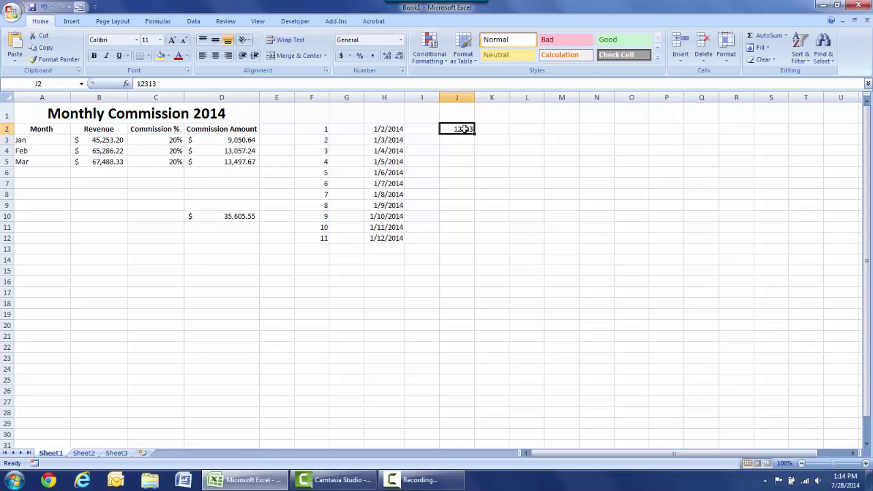
click(465, 164)
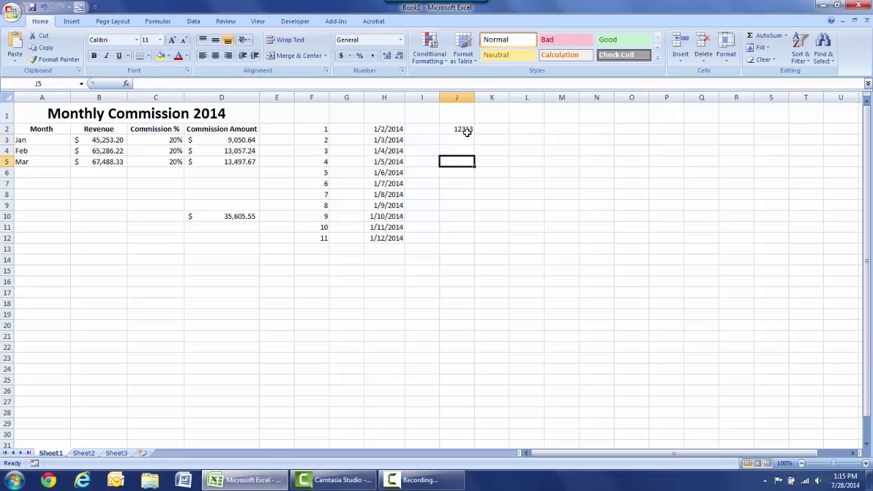
click(468, 133)
click(453, 172)
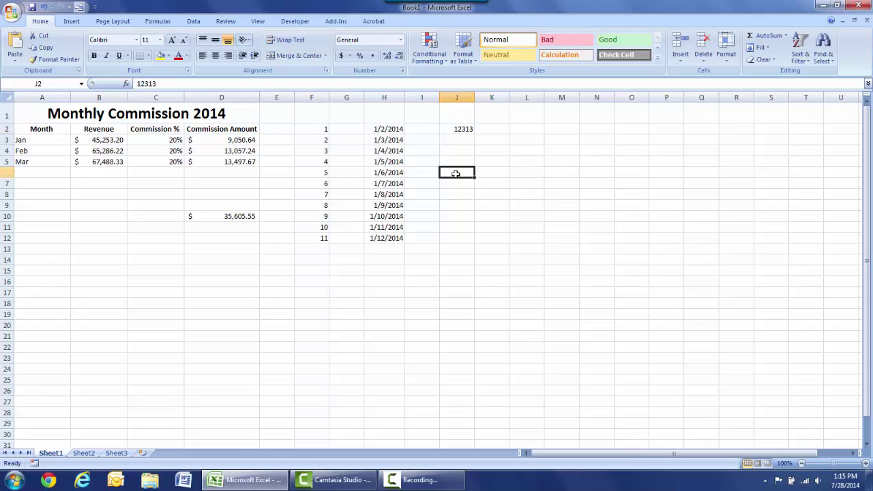
Step: Apply the custom number format 000000 to cell J2
click(458, 129)
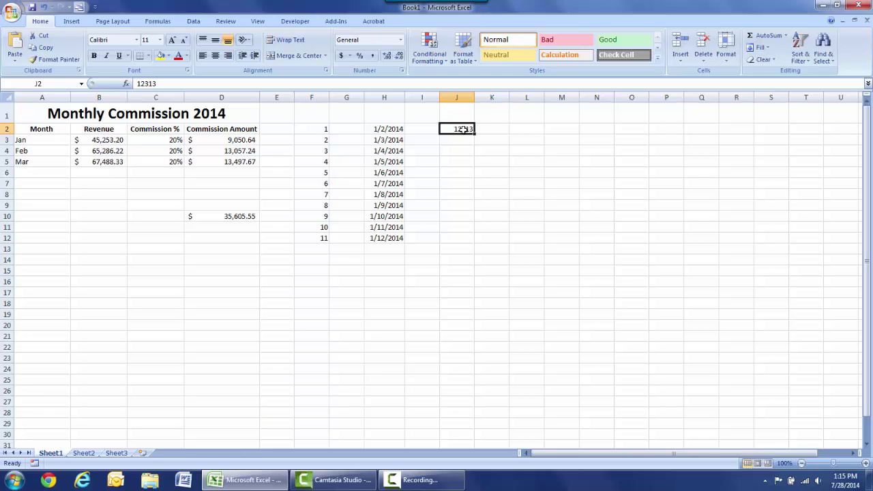
right_click(464, 128)
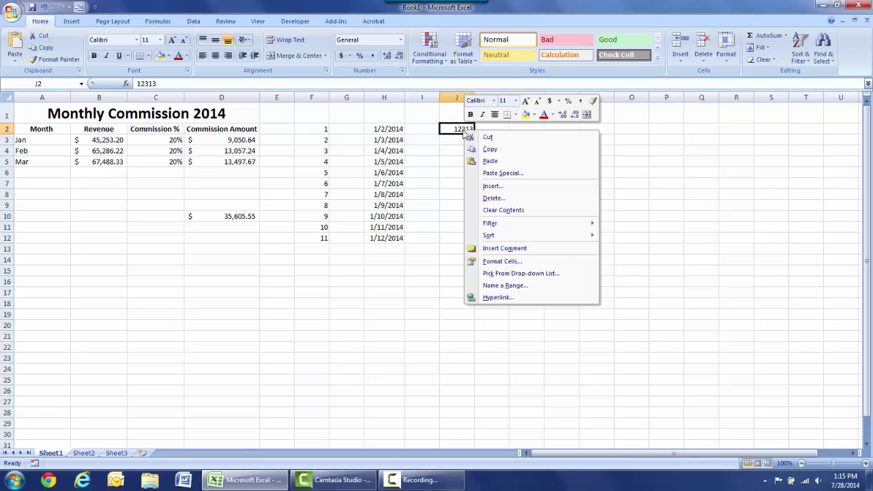
click(508, 264)
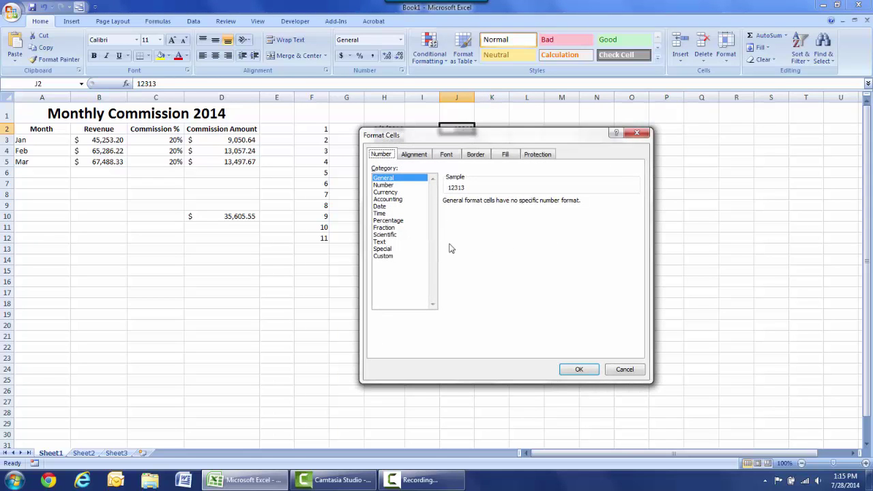
click(389, 258)
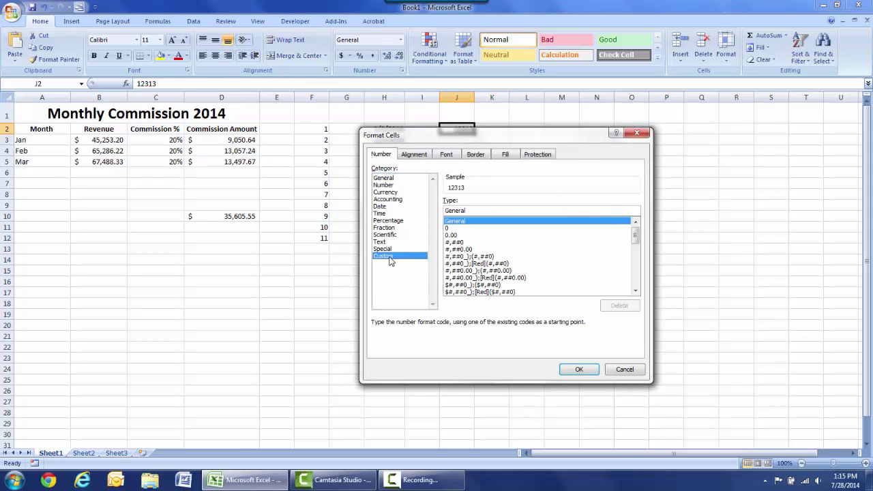
drag(473, 211, 432, 211)
text(0)
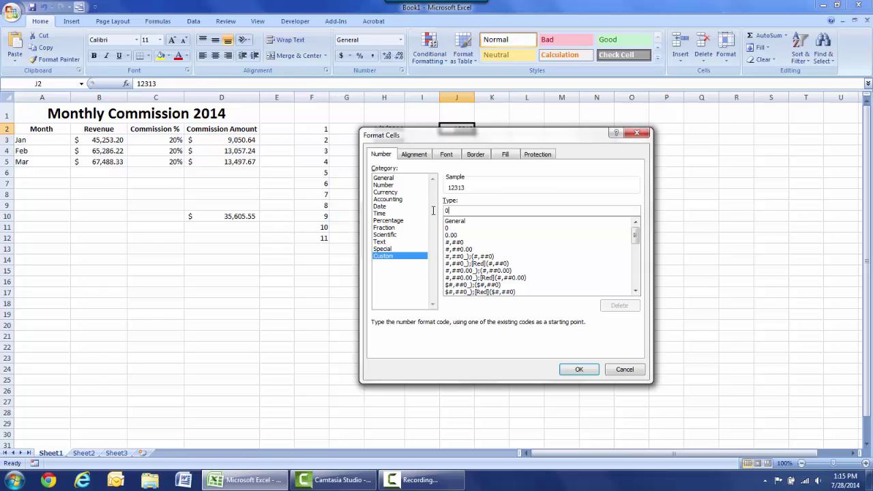
text(0000)
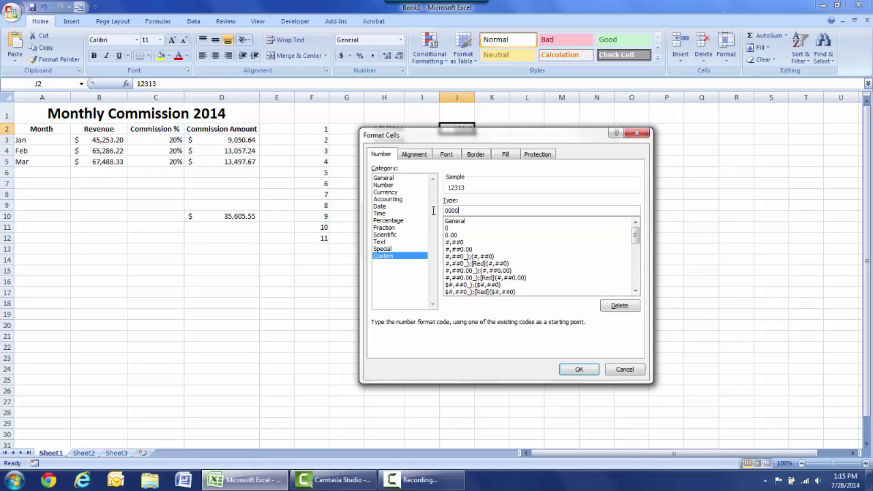
text(0)
click(580, 369)
click(480, 236)
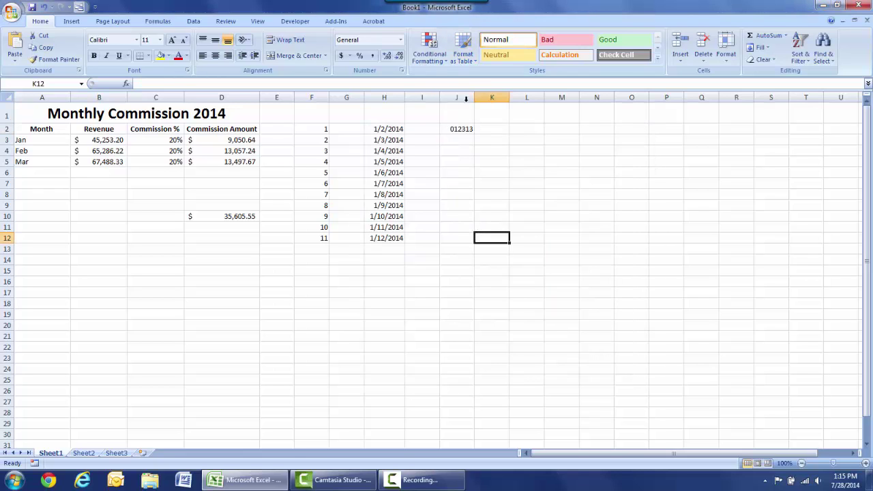
Step: Apply the custom number format 000000 to the whole of column J
click(458, 130)
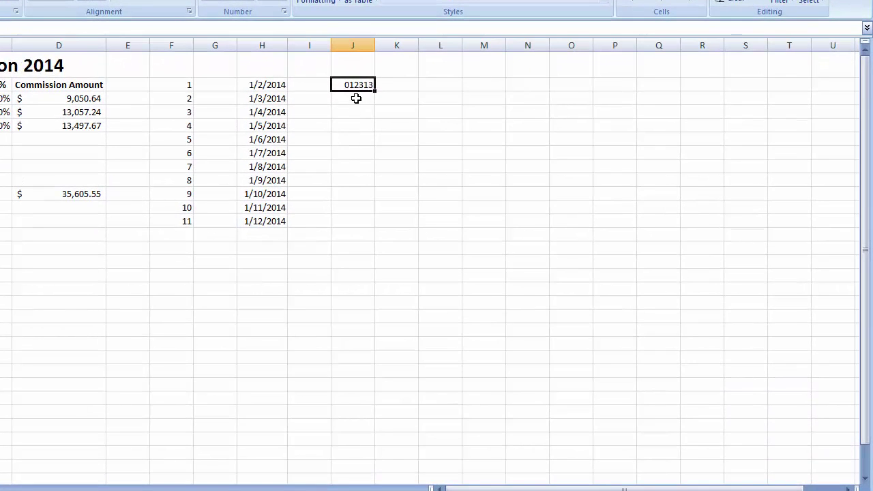
drag(357, 99, 351, 142)
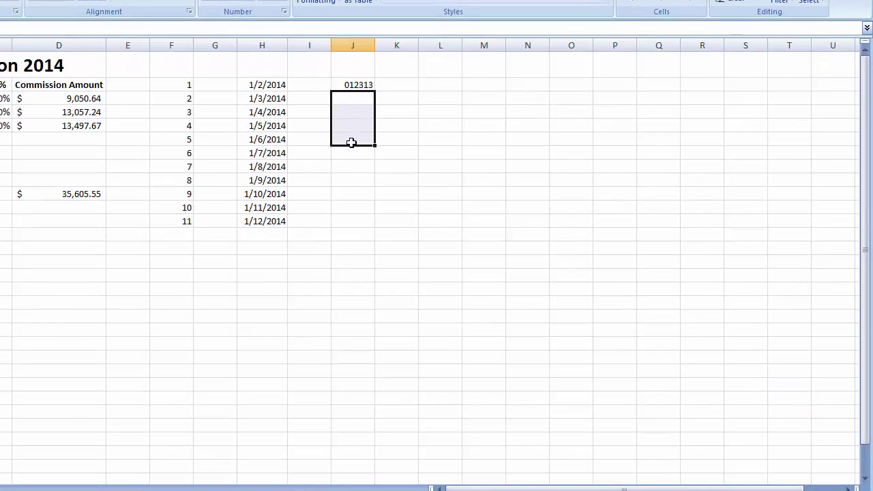
click(356, 43)
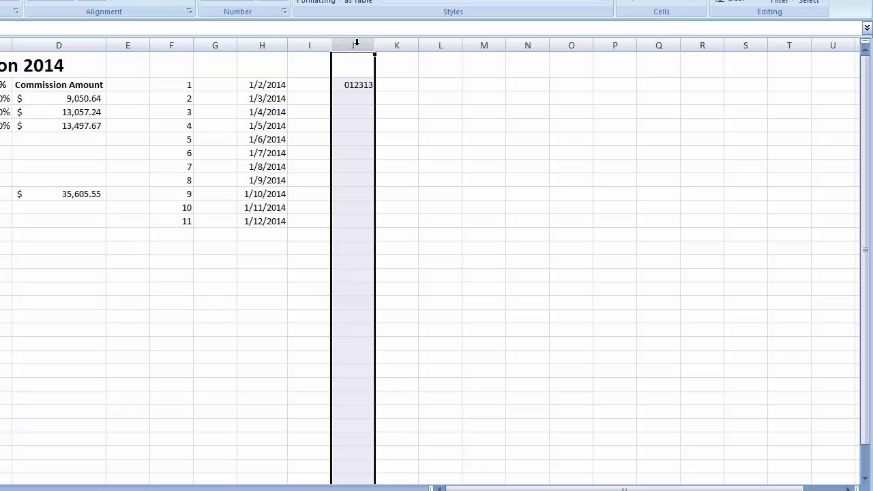
right_click(356, 43)
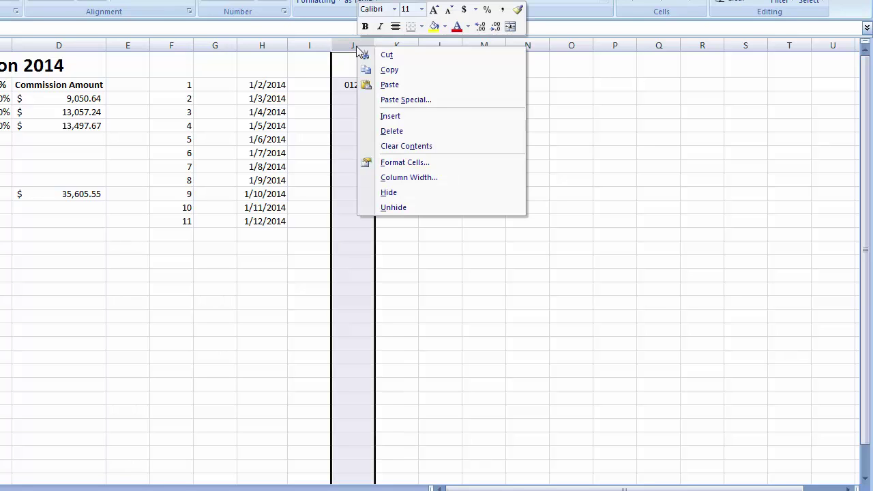
click(413, 161)
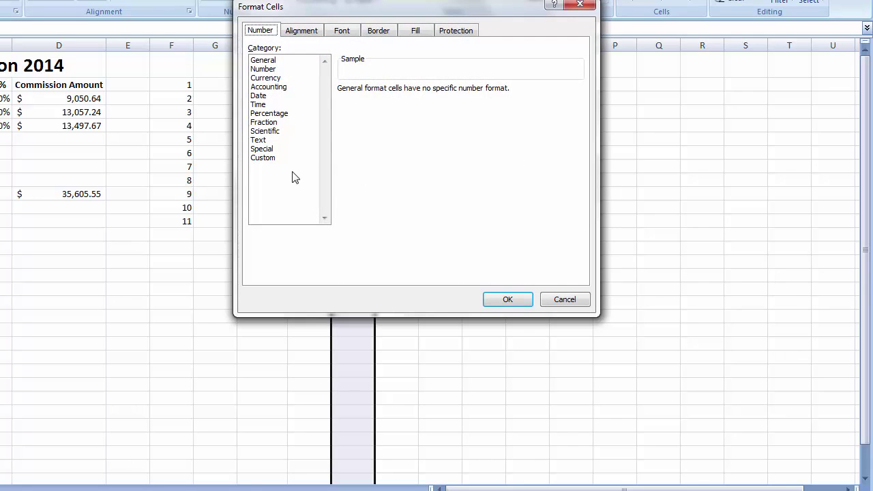
click(277, 159)
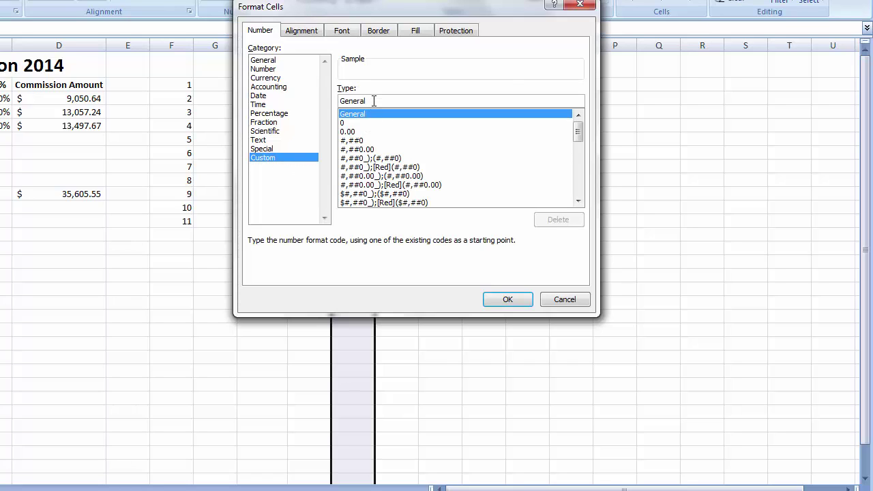
click(370, 101)
drag(370, 100, 340, 101)
text(000)
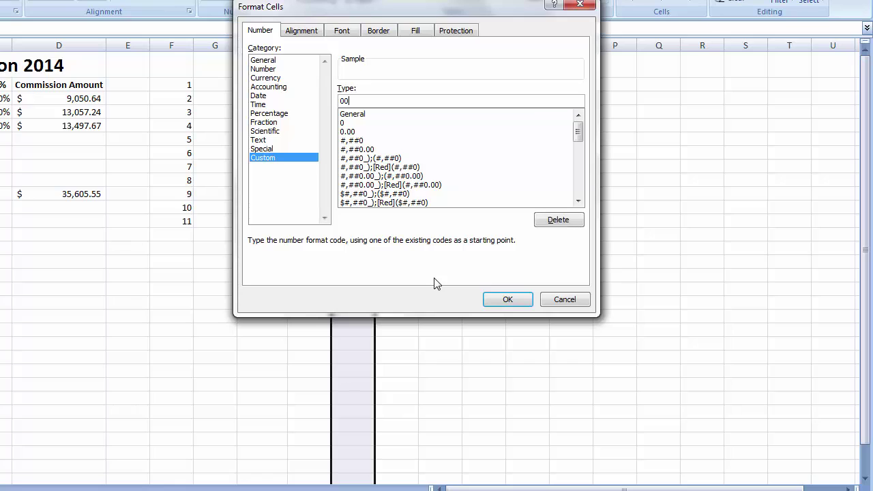
text(000)
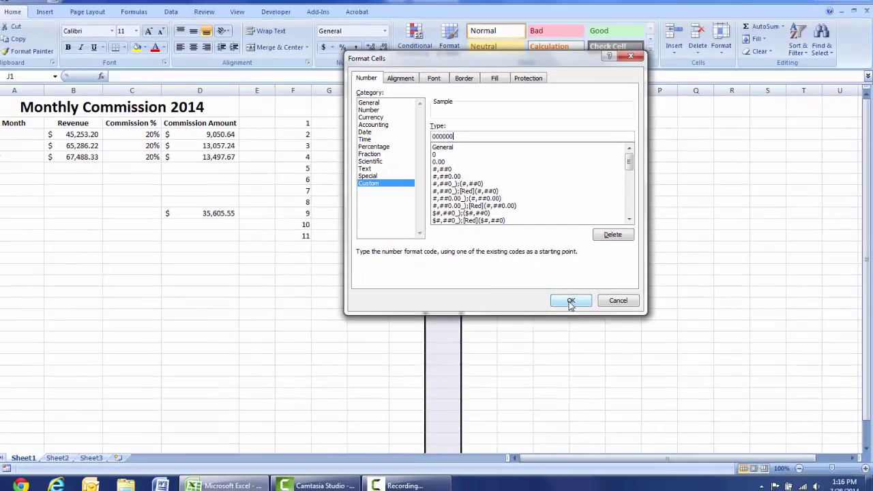
click(508, 299)
click(465, 238)
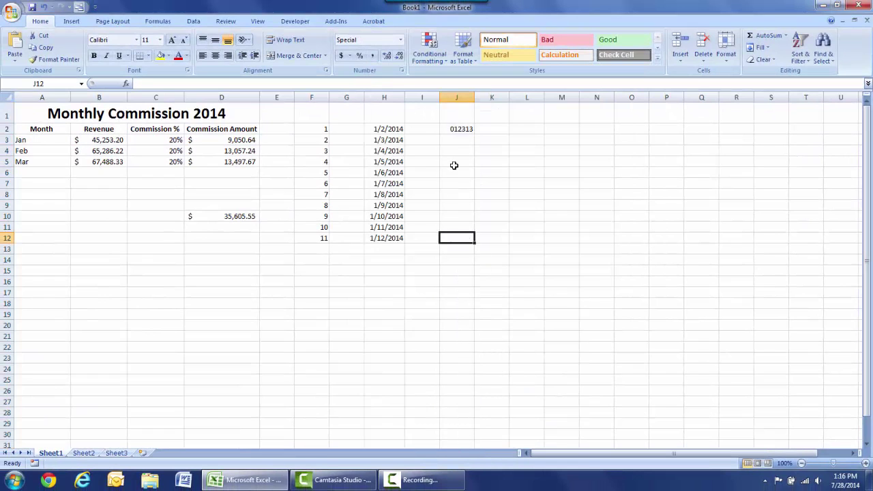
Step: Enter 913045 in cell J3 and 022354 in cell J4
click(454, 144)
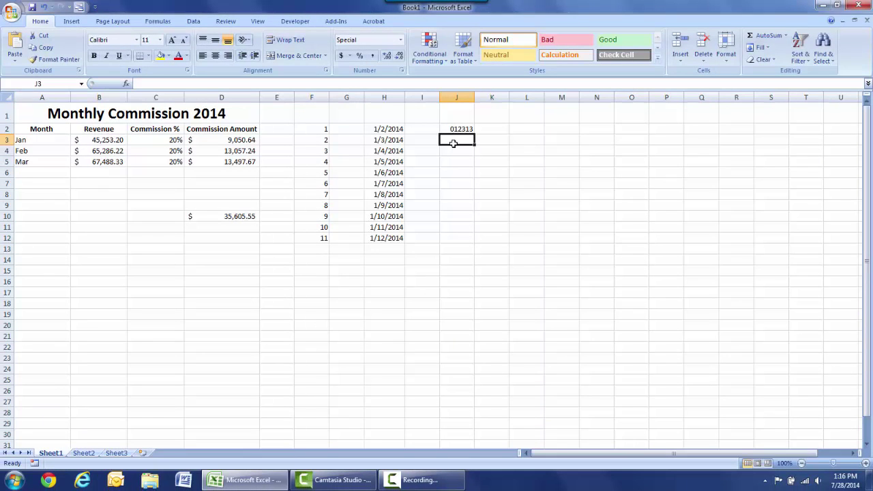
text(013045)
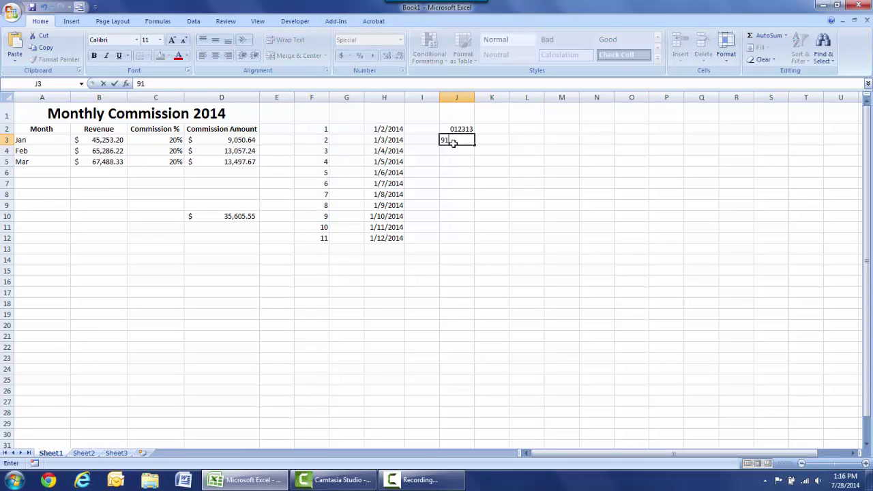
key(Return)
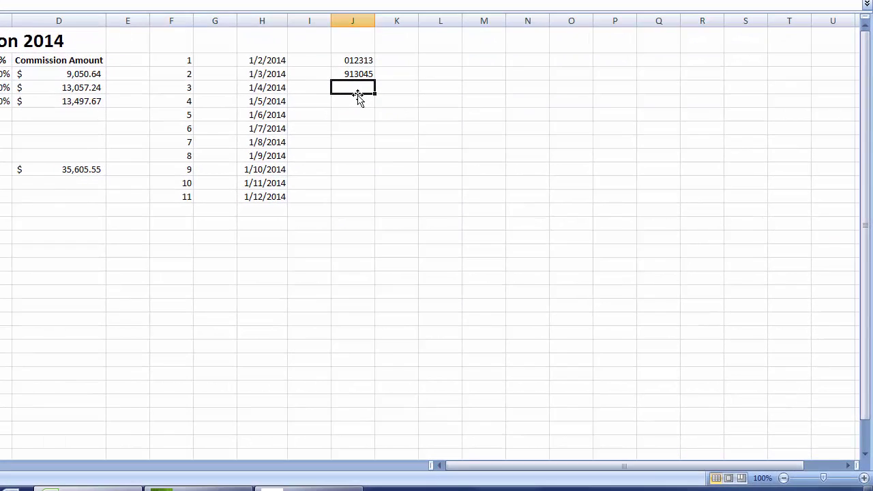
text(022354)
key(Return)
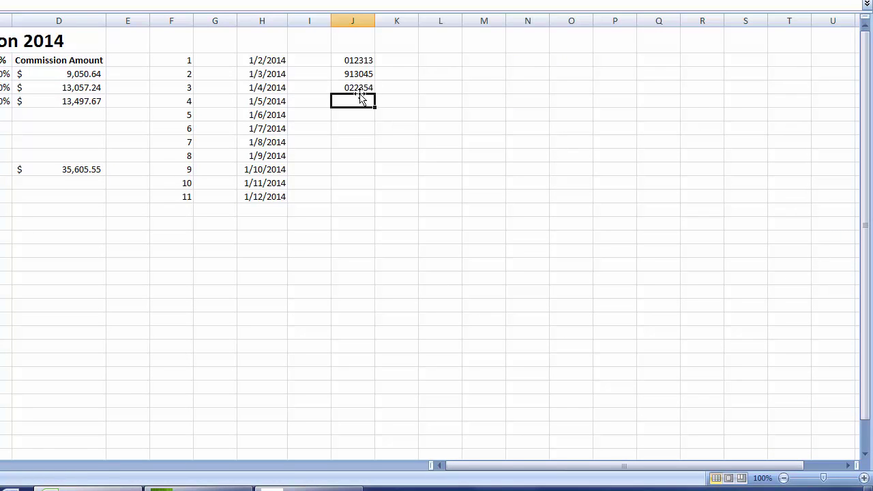